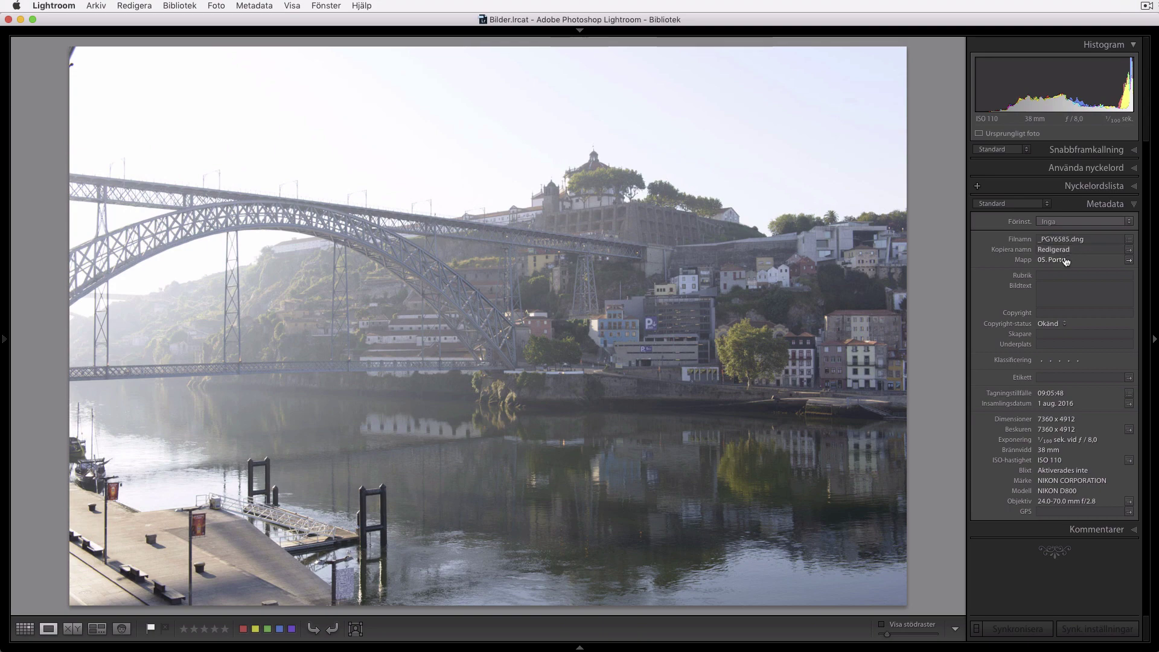
Enter Develop, show the camera-info overlay (NIKON D800, f/8.0, ISO 110), and inspect the bridge at 1:1
key(d)
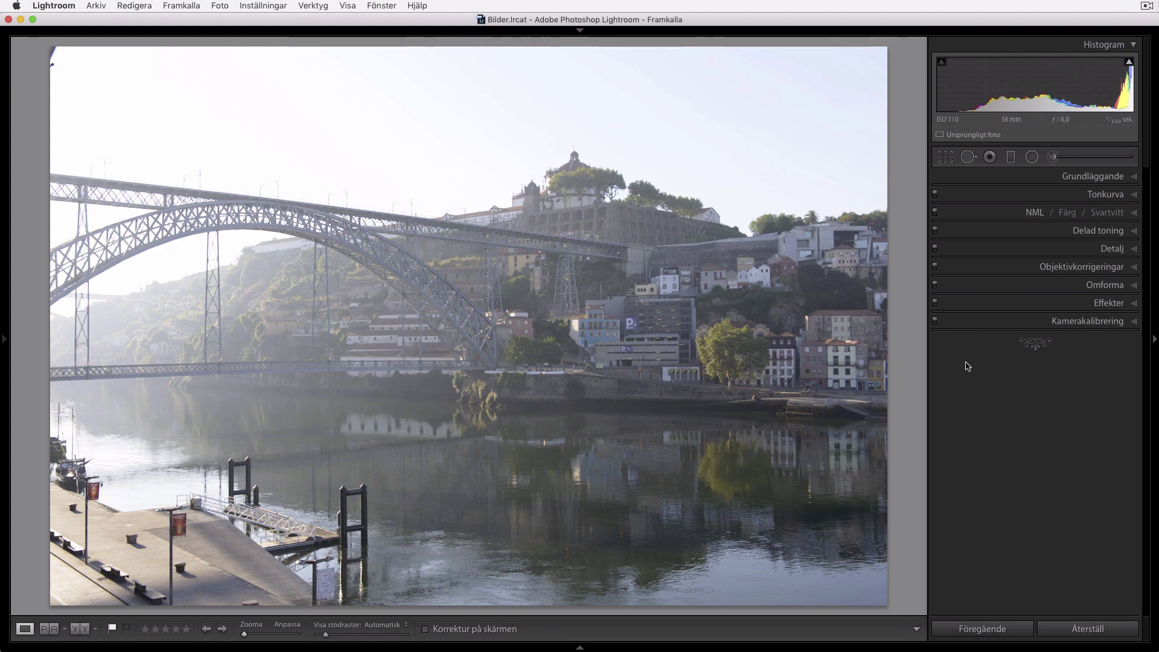
key(i)
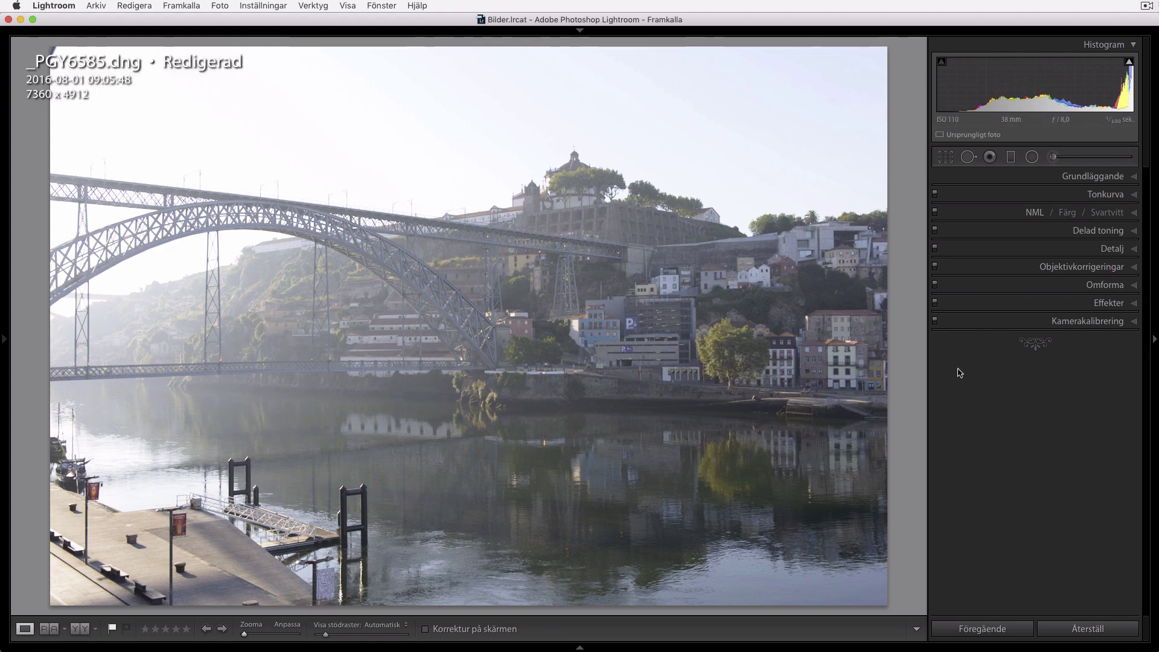
key(i)
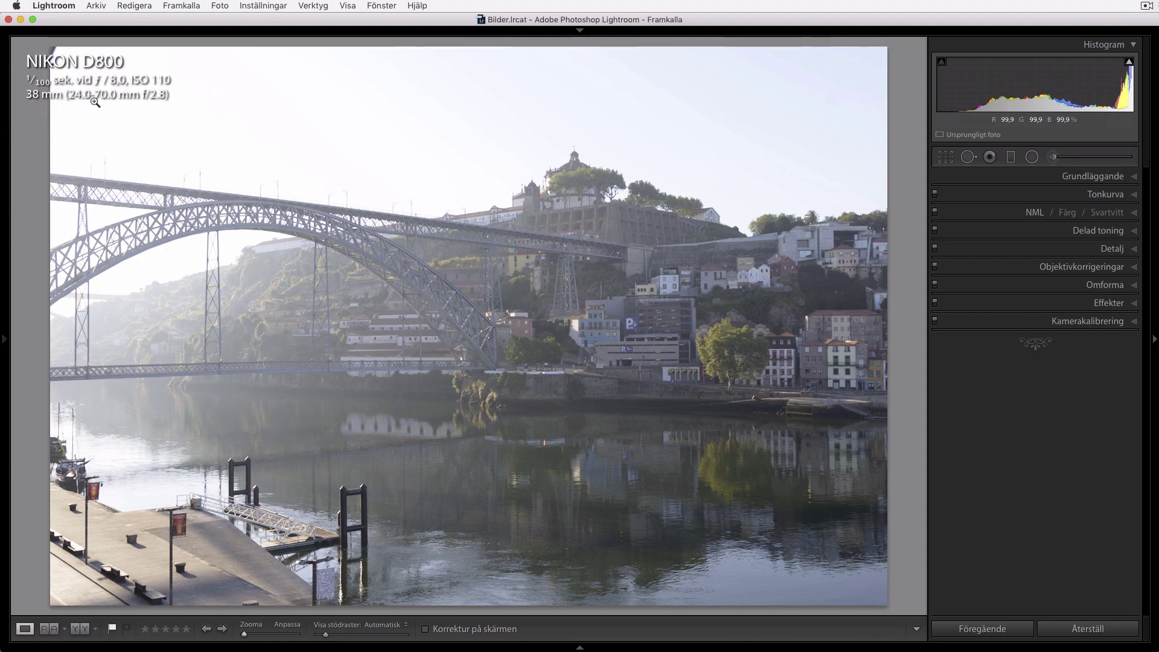
click(395, 280)
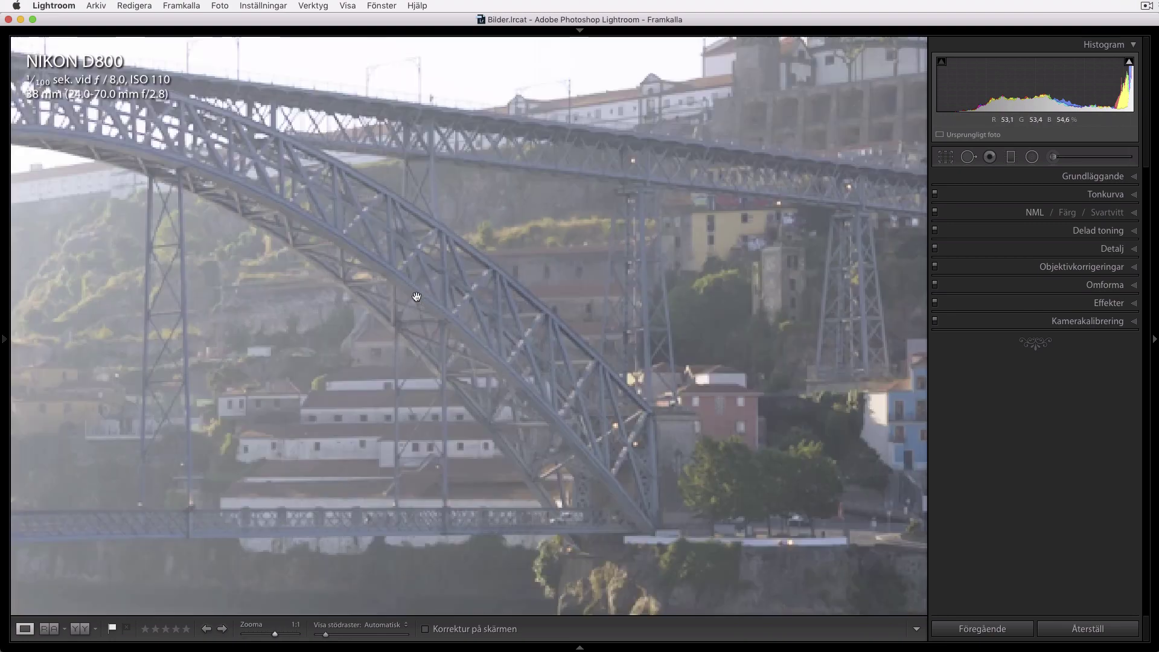
drag(504, 370, 561, 409)
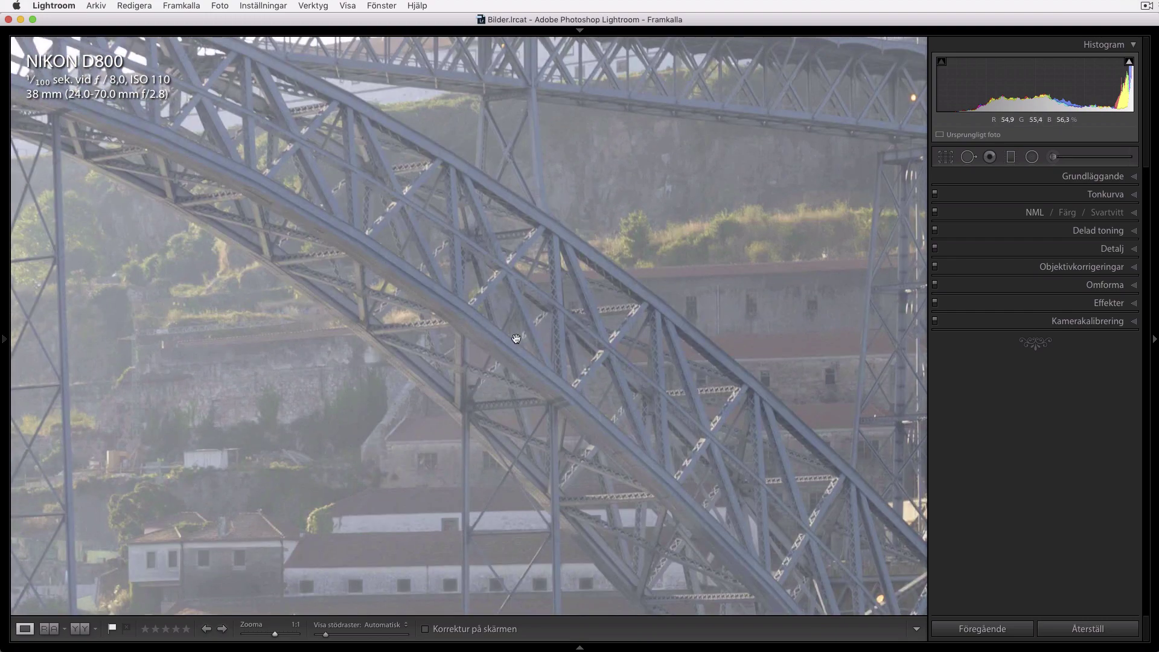
click(523, 343)
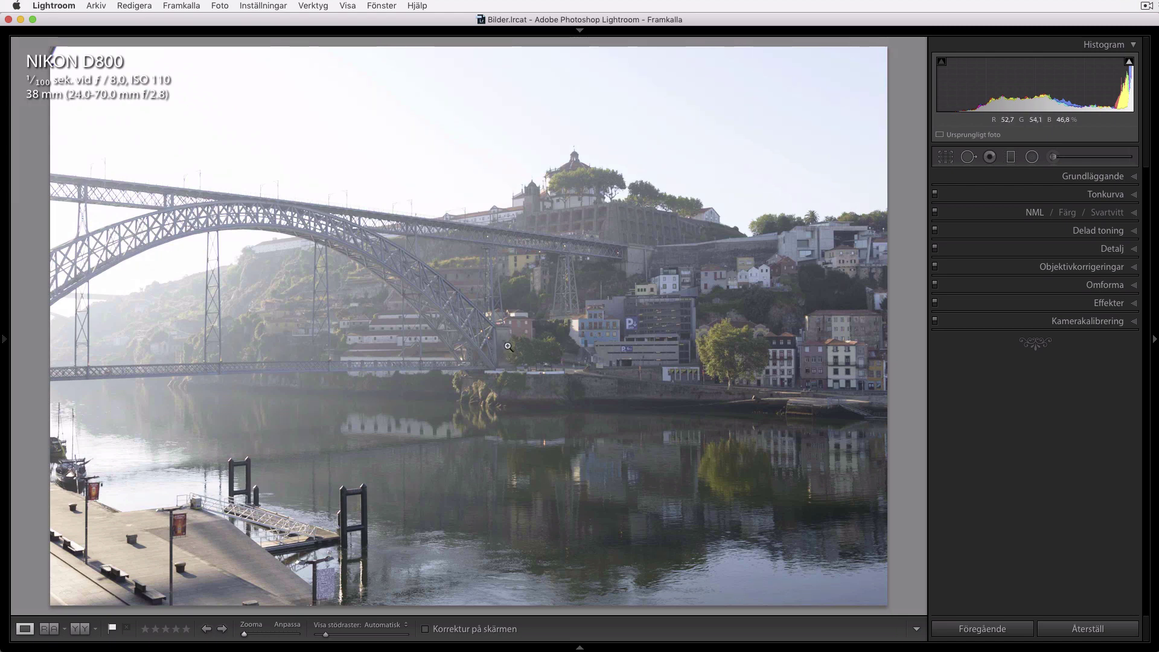
Sample a neutral grey on the bridge with the WB eyedropper, giving temperature 6200 and tint +15
click(1074, 176)
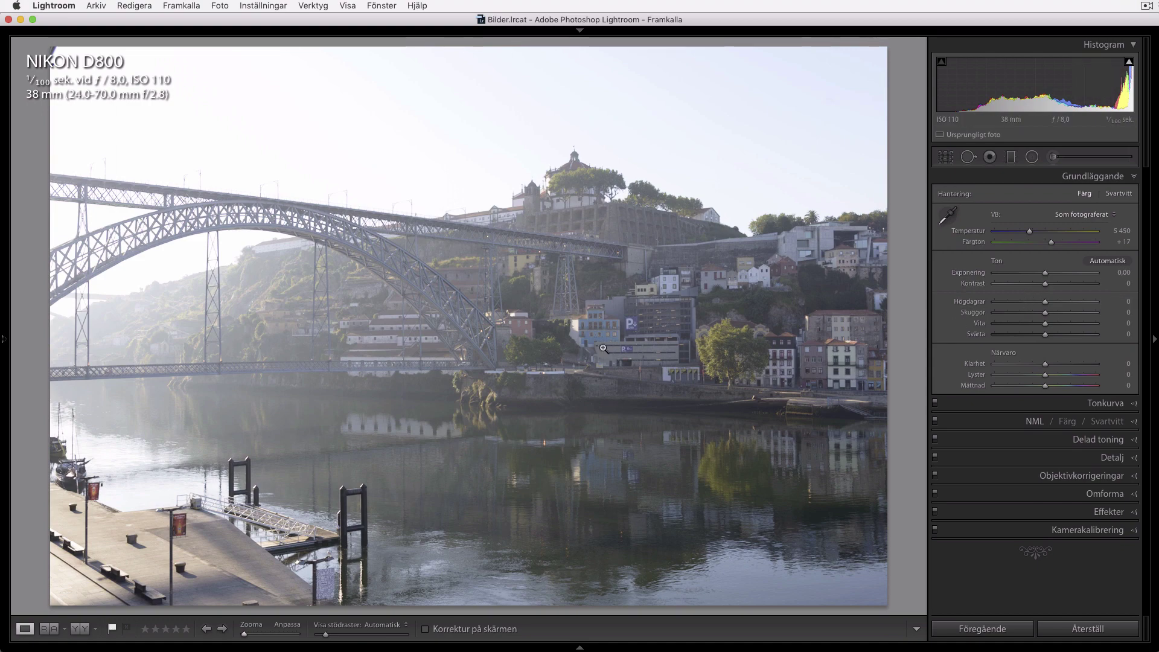
click(411, 339)
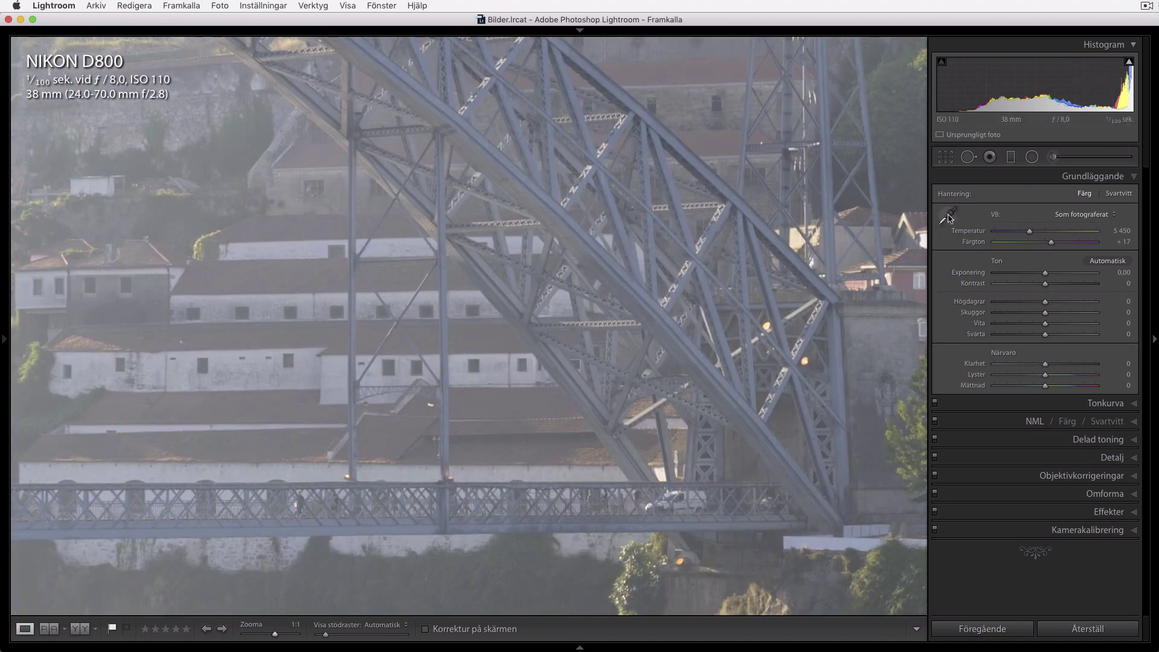
click(948, 215)
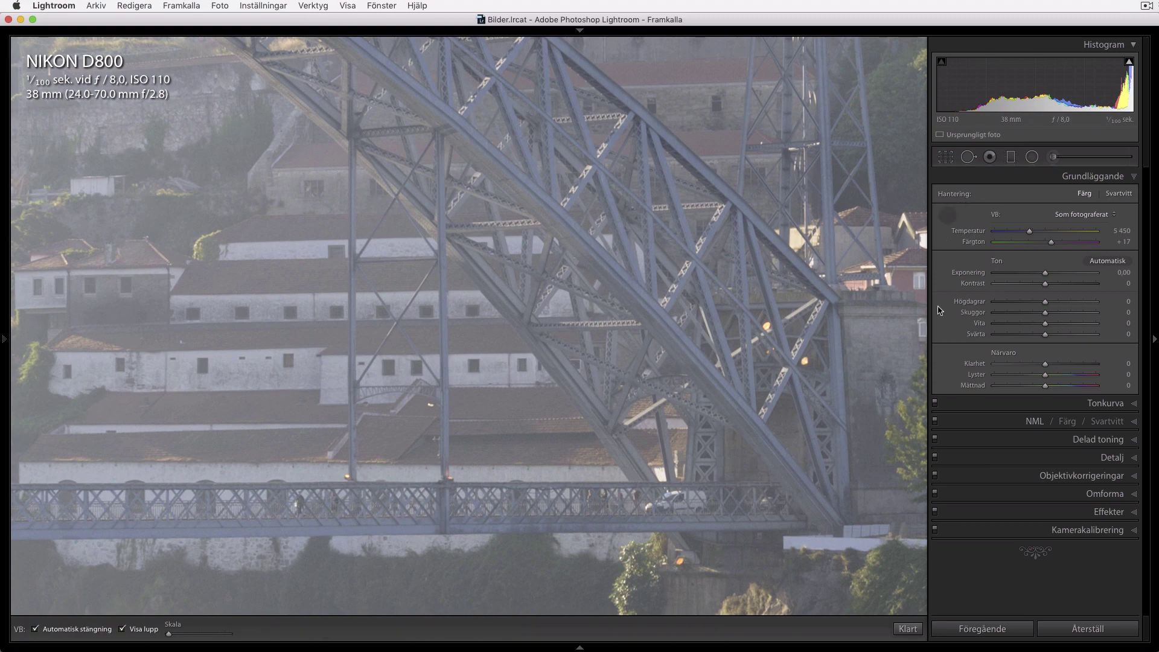
click(489, 361)
click(485, 365)
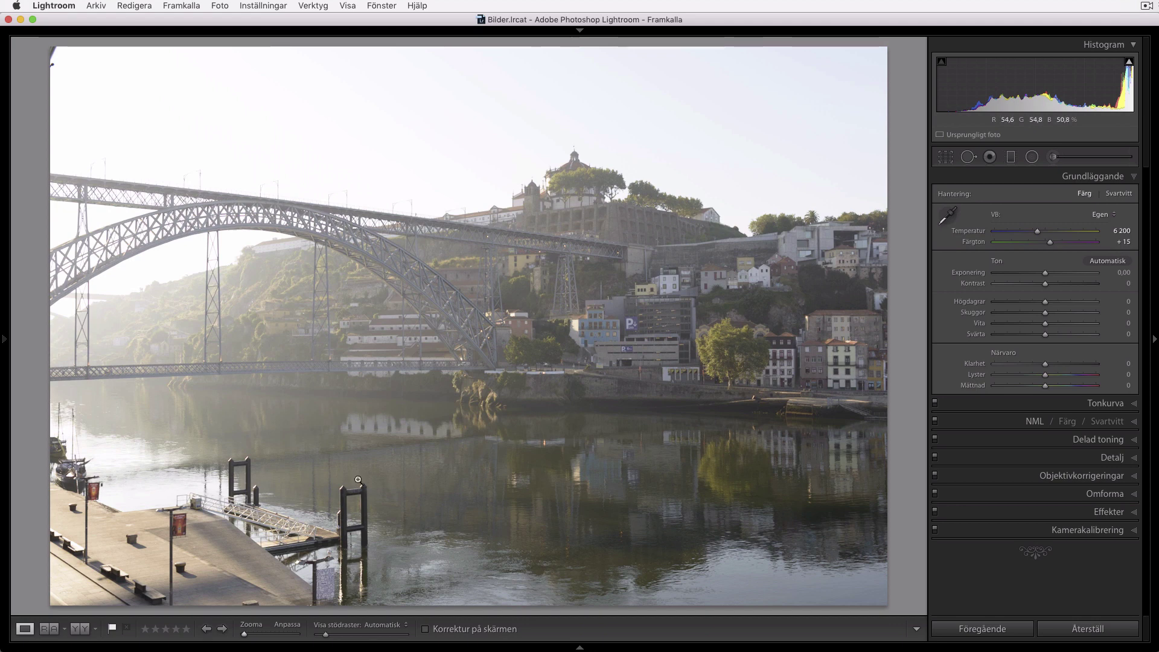
Crop in from the bottom-left at the Original aspect ratio, rotate slightly, and apply the crop
key(r)
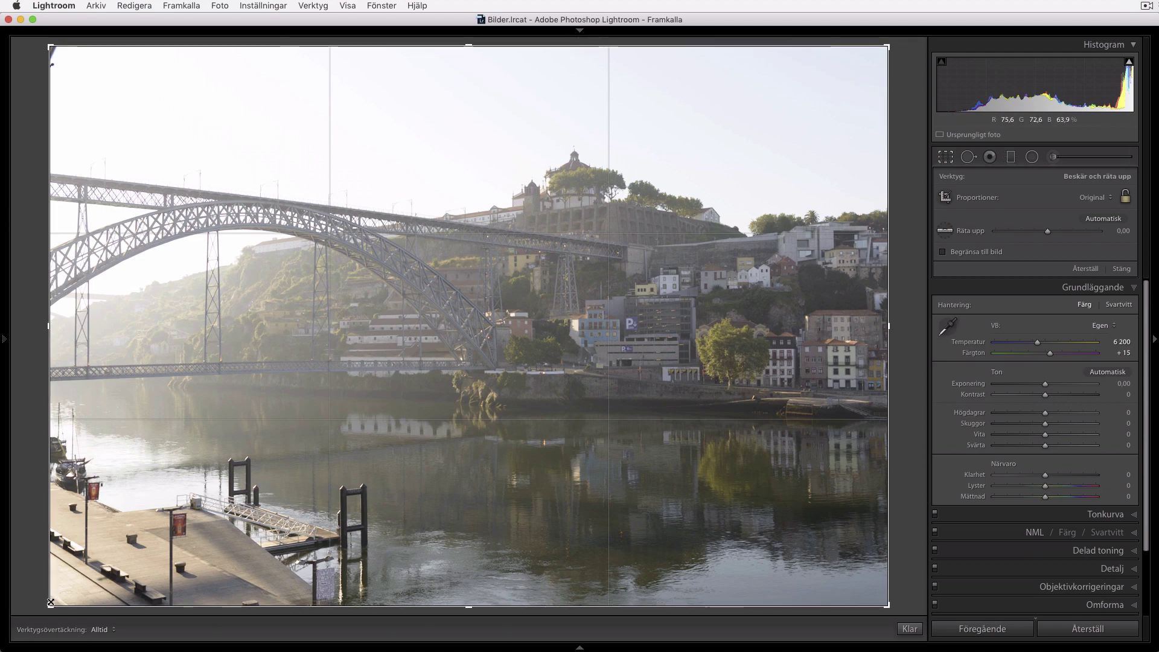
drag(50, 603, 58, 566)
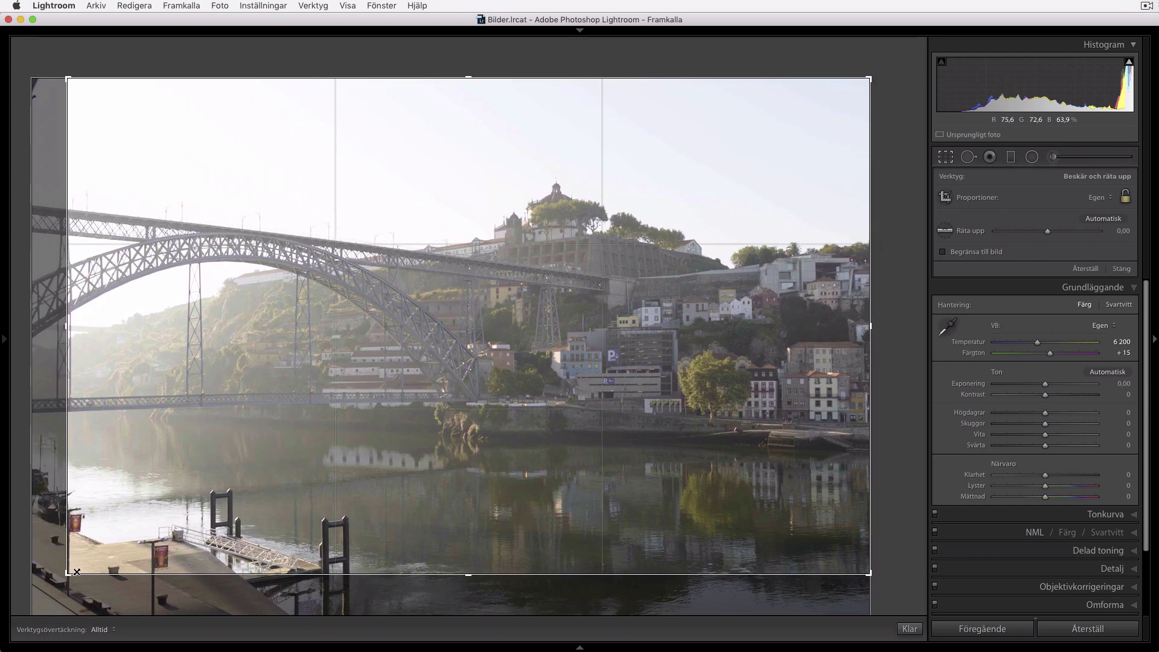
drag(58, 566, 82, 574)
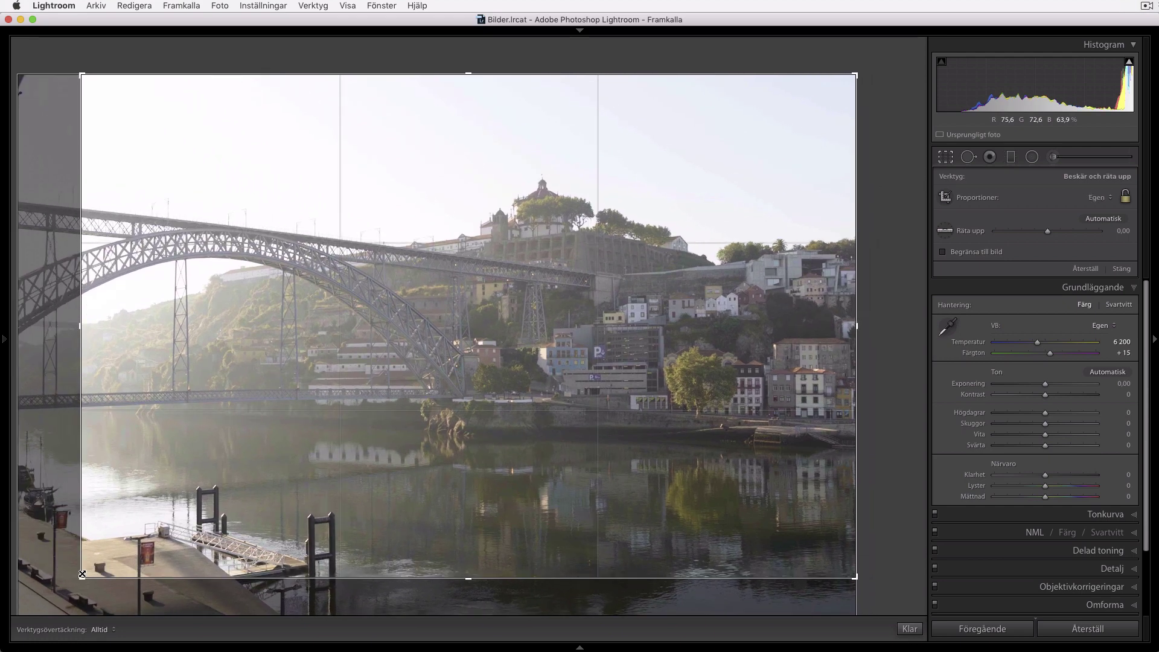
drag(82, 574, 79, 575)
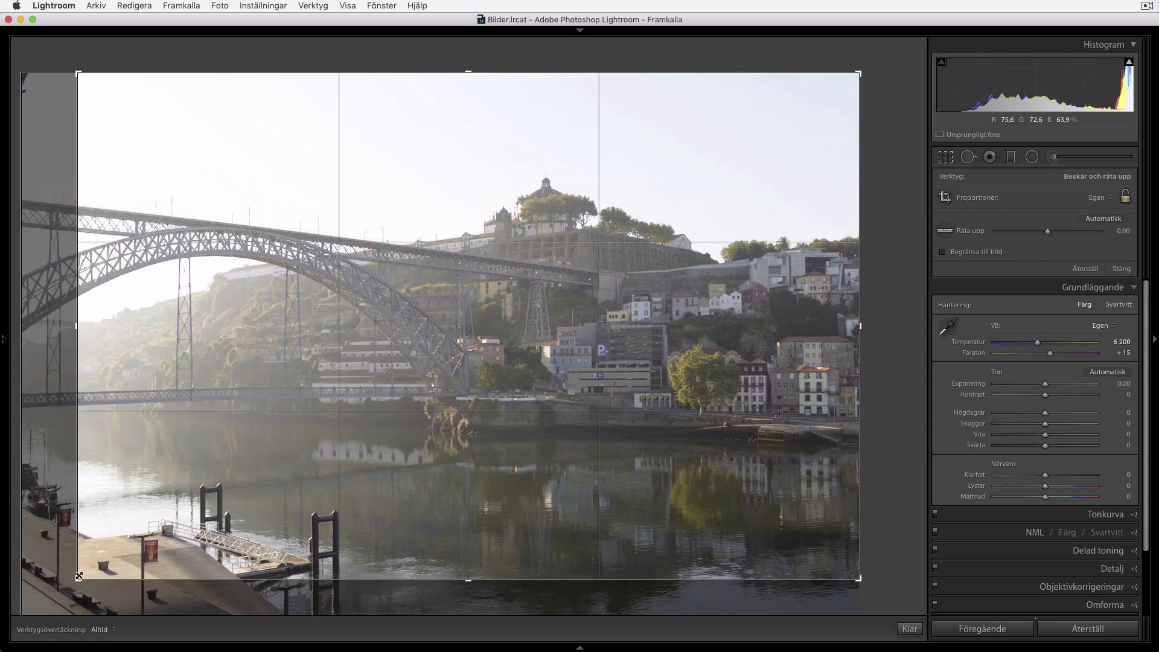
click(1114, 202)
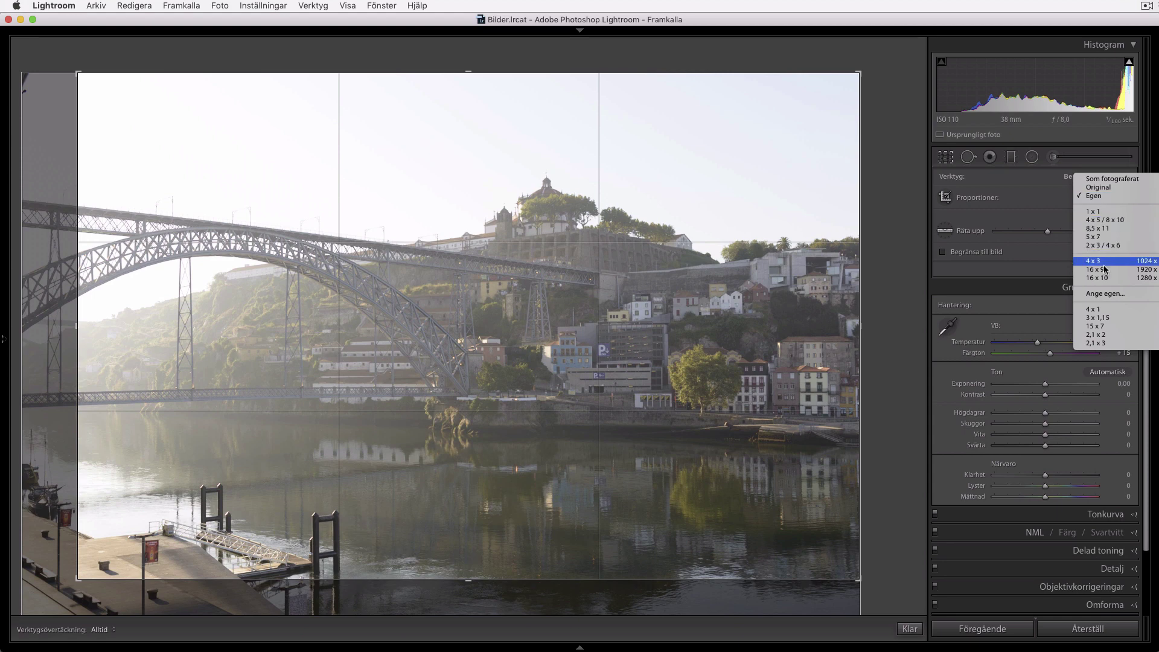
click(1098, 187)
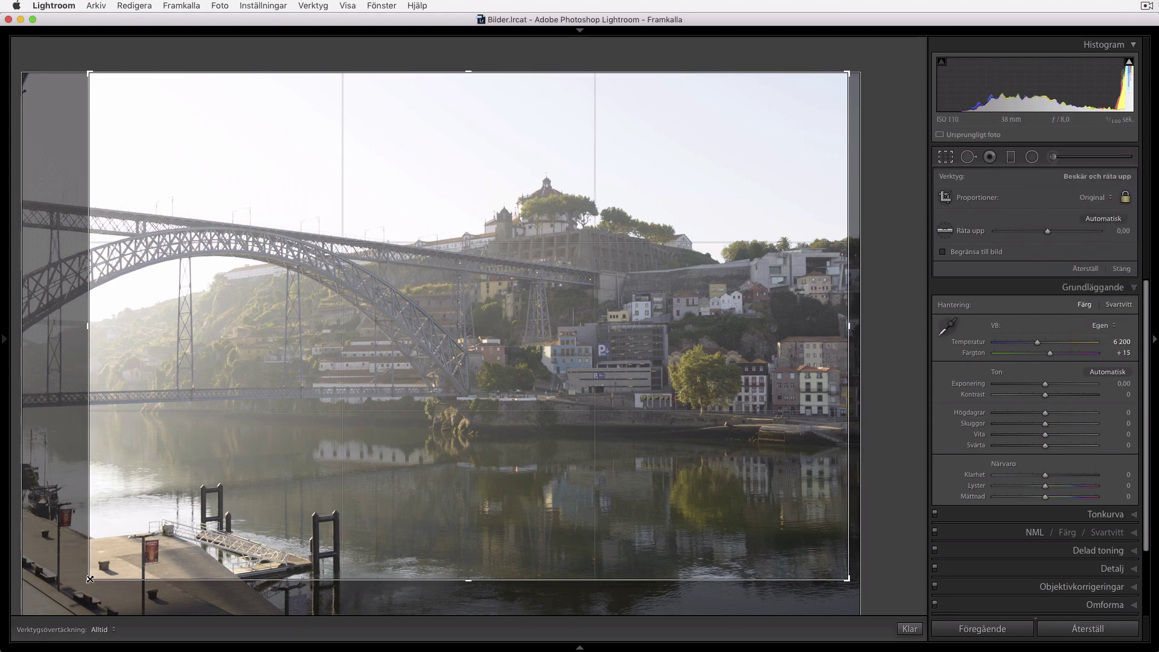
drag(87, 579, 82, 583)
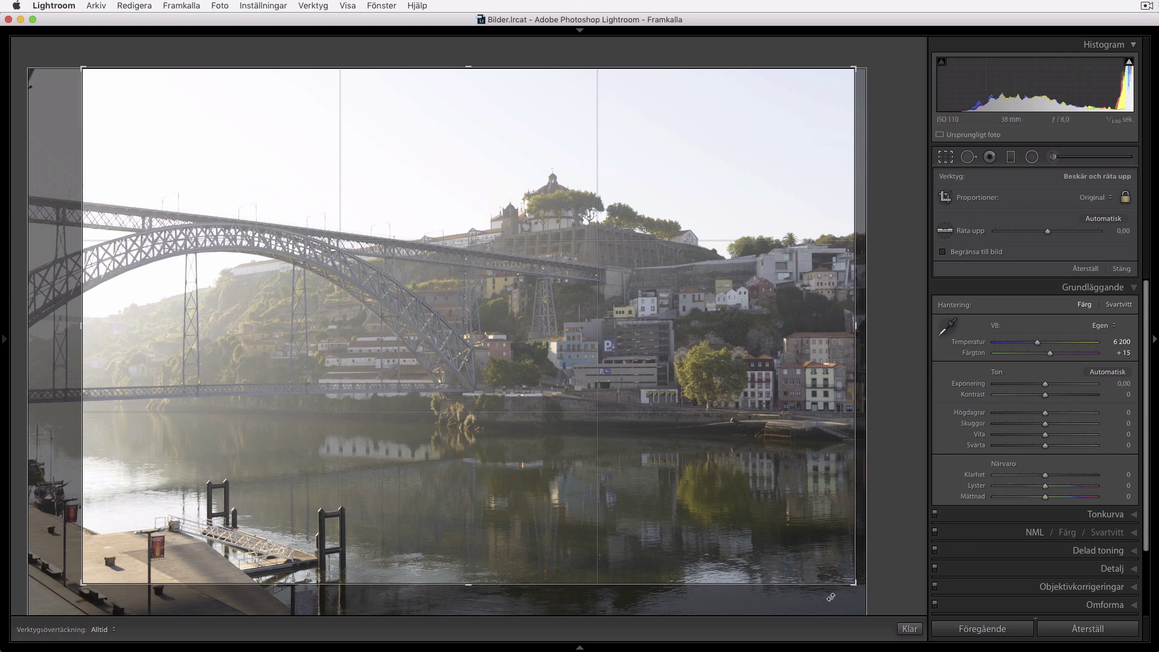
drag(854, 583, 865, 590)
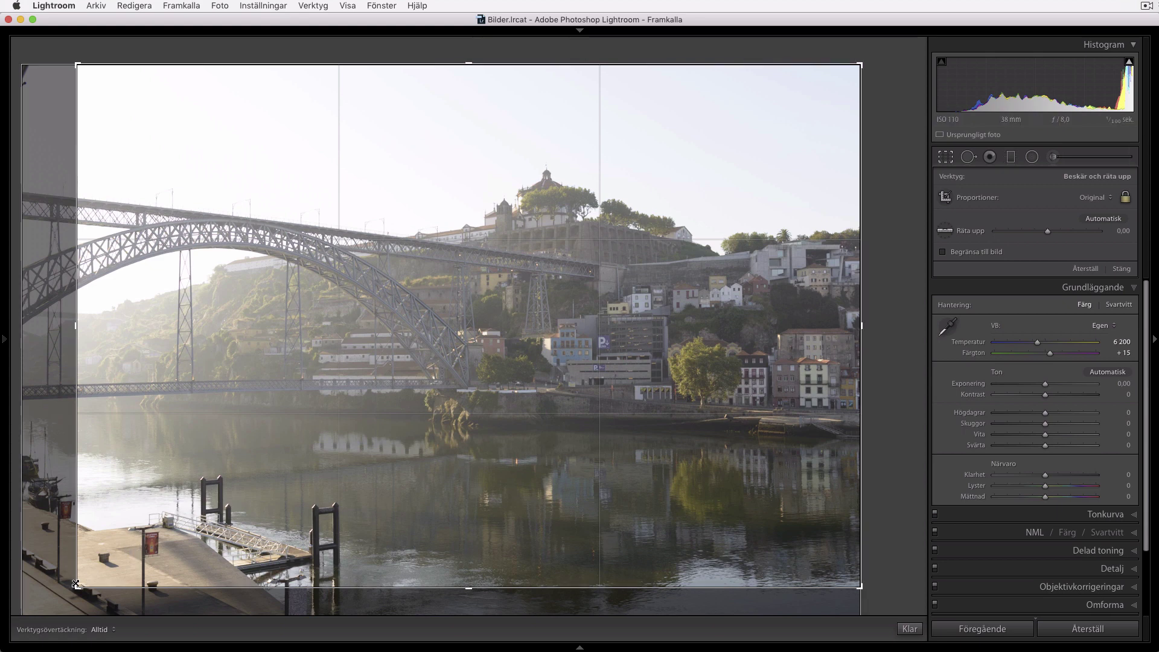
drag(76, 582, 73, 590)
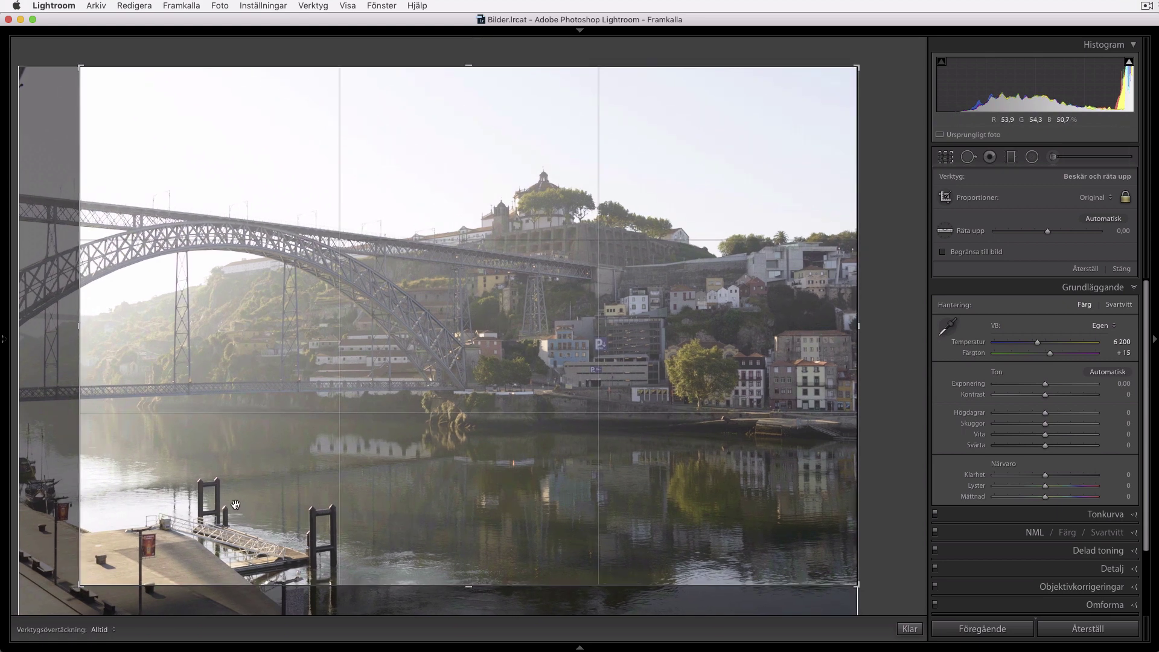
double_click(236, 504)
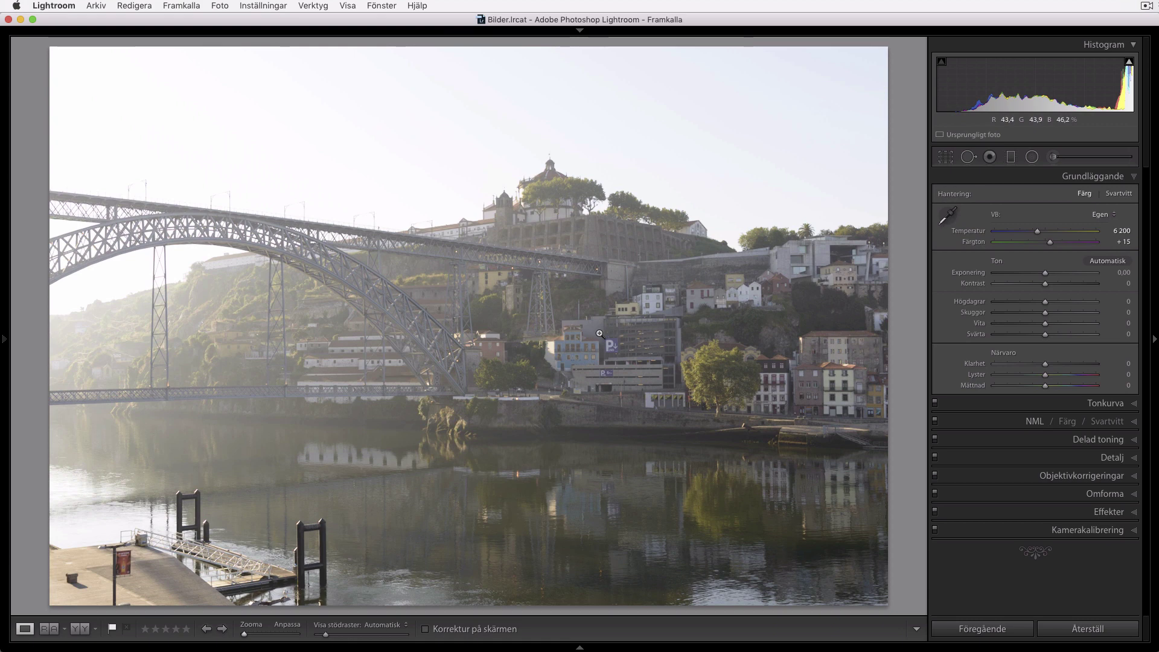
Raise exposure to +0.33 and increase contrast toward +40
click(1067, 278)
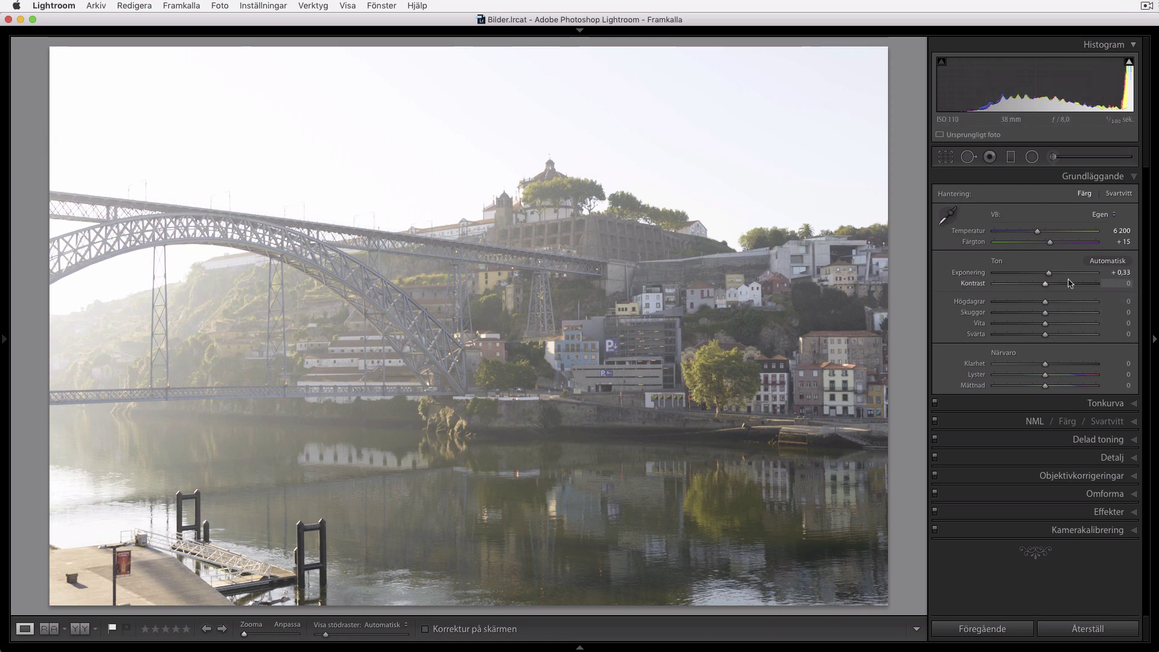
drag(1069, 284, 1081, 285)
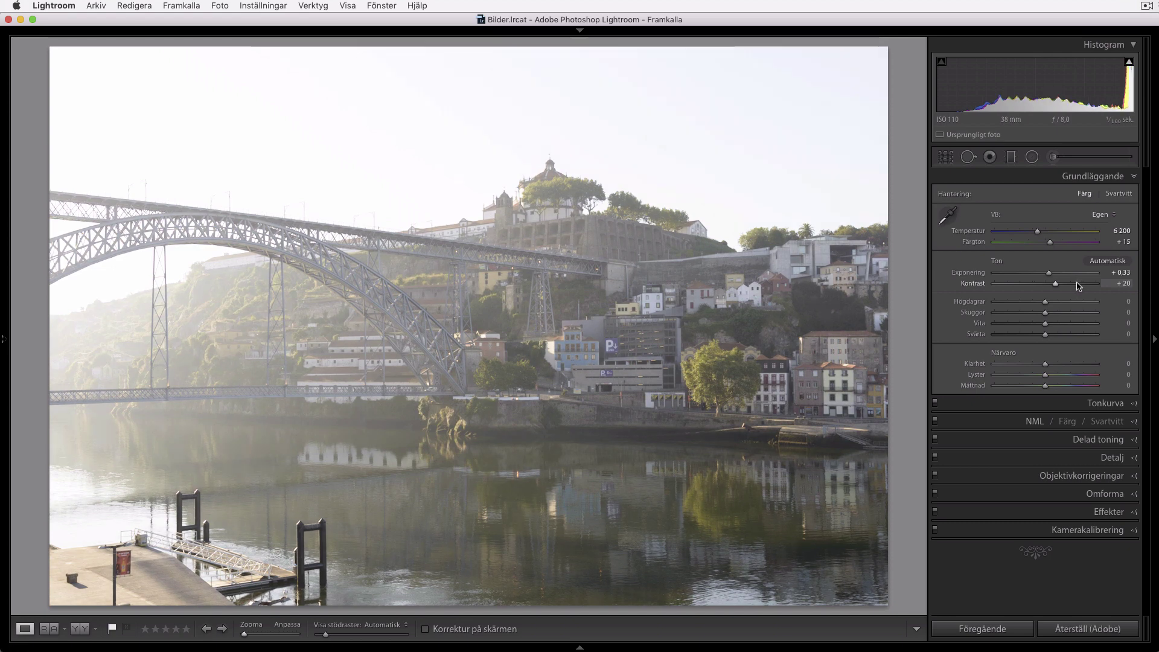
scroll(1078, 287, up, 2)
scroll(1079, 287, up, 2)
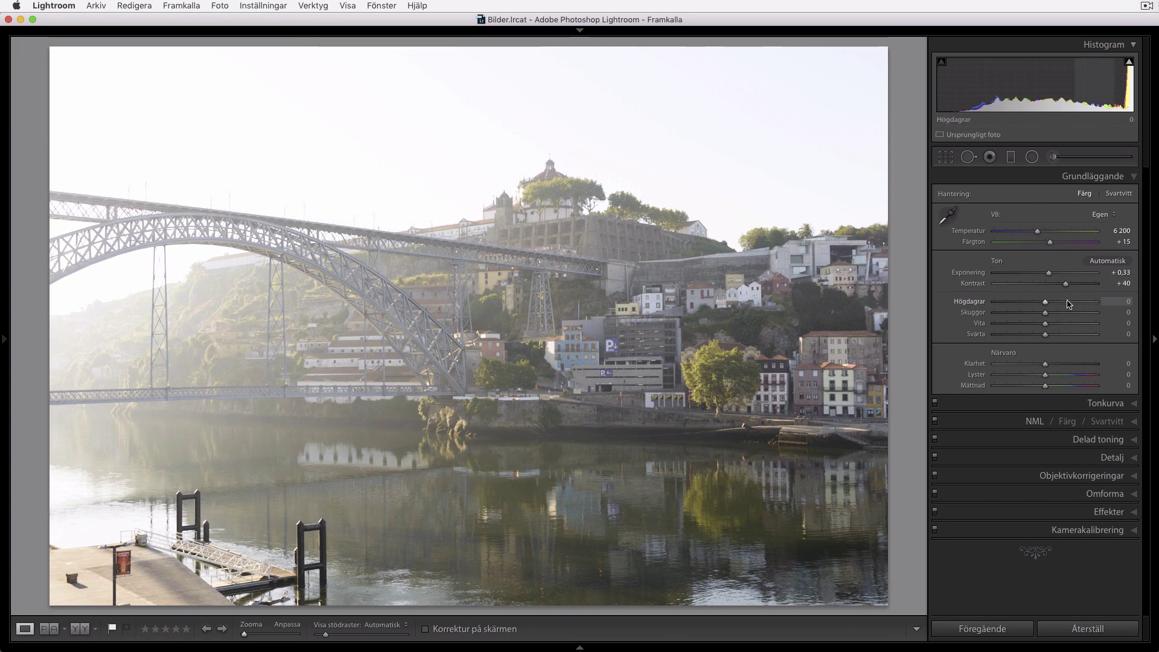
Pull whites to −100 while checking sky clipping, then set shadows +20 and blacks −30
click(1128, 62)
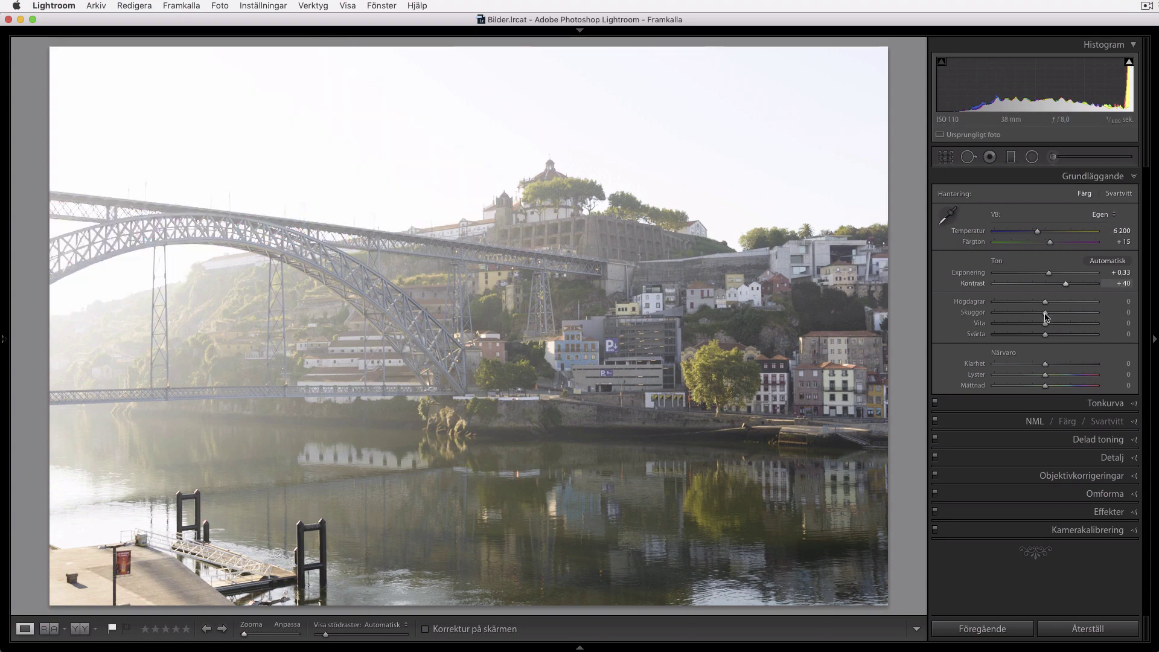
drag(992, 332, 994, 333)
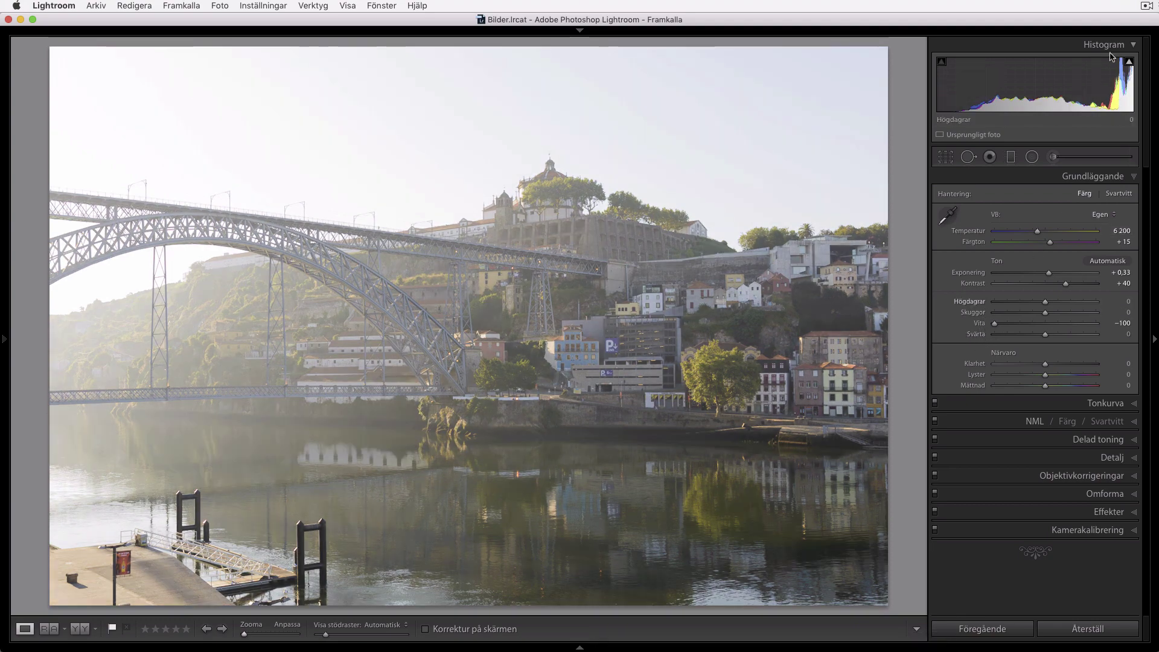
click(1129, 62)
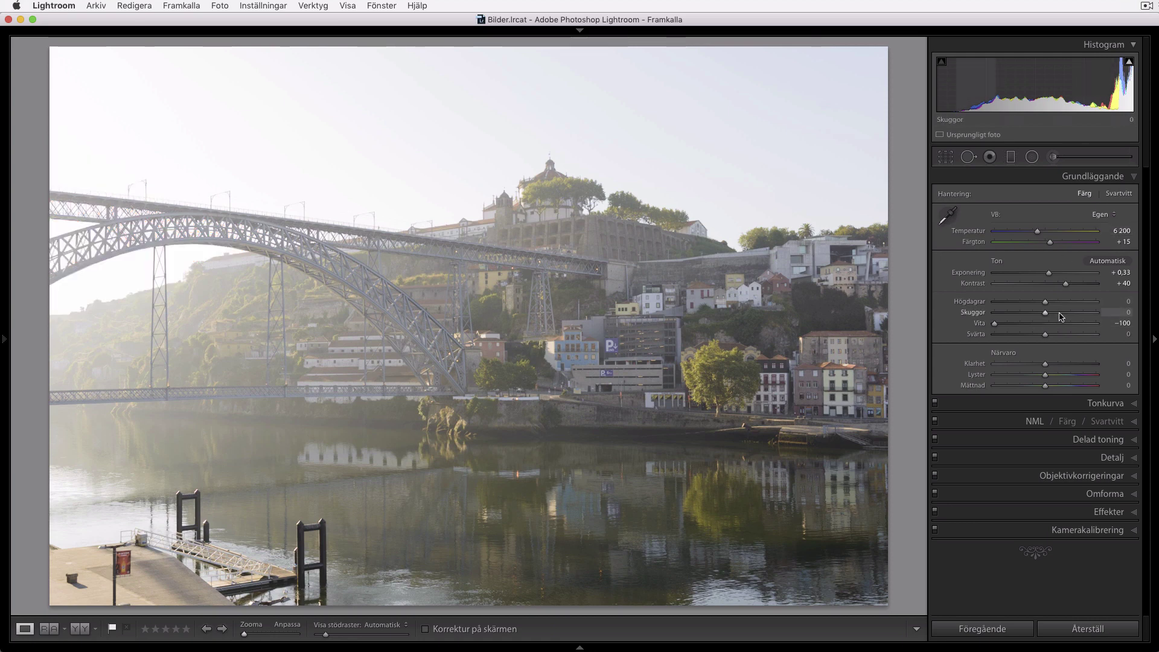
key(shift)
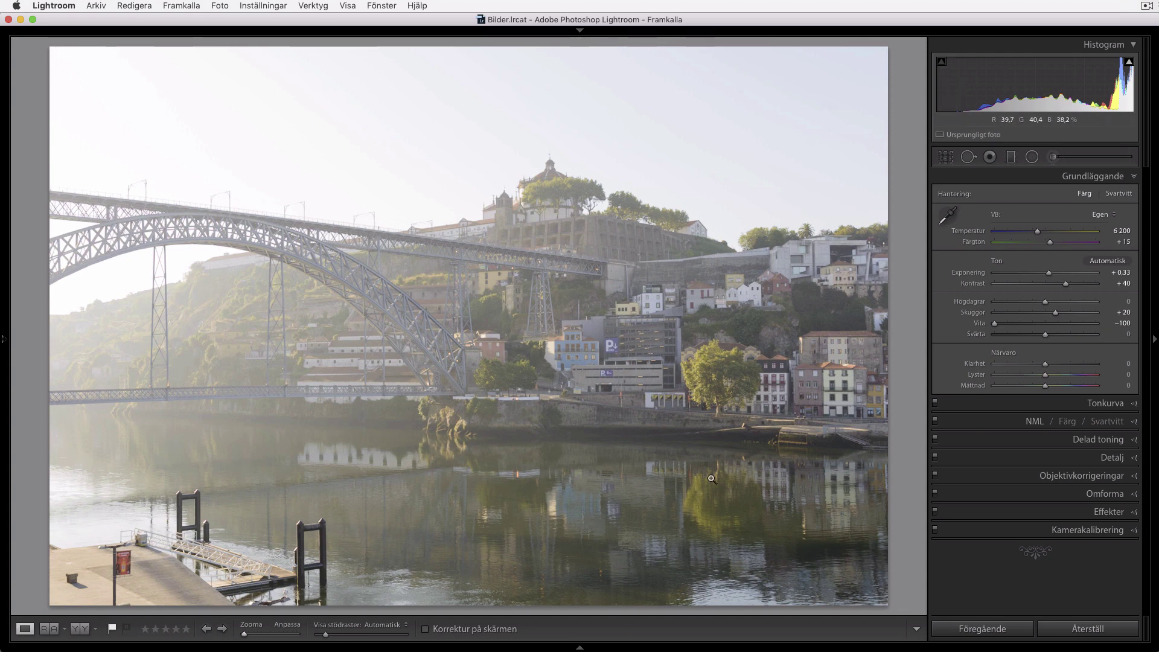
key(shift+Down)
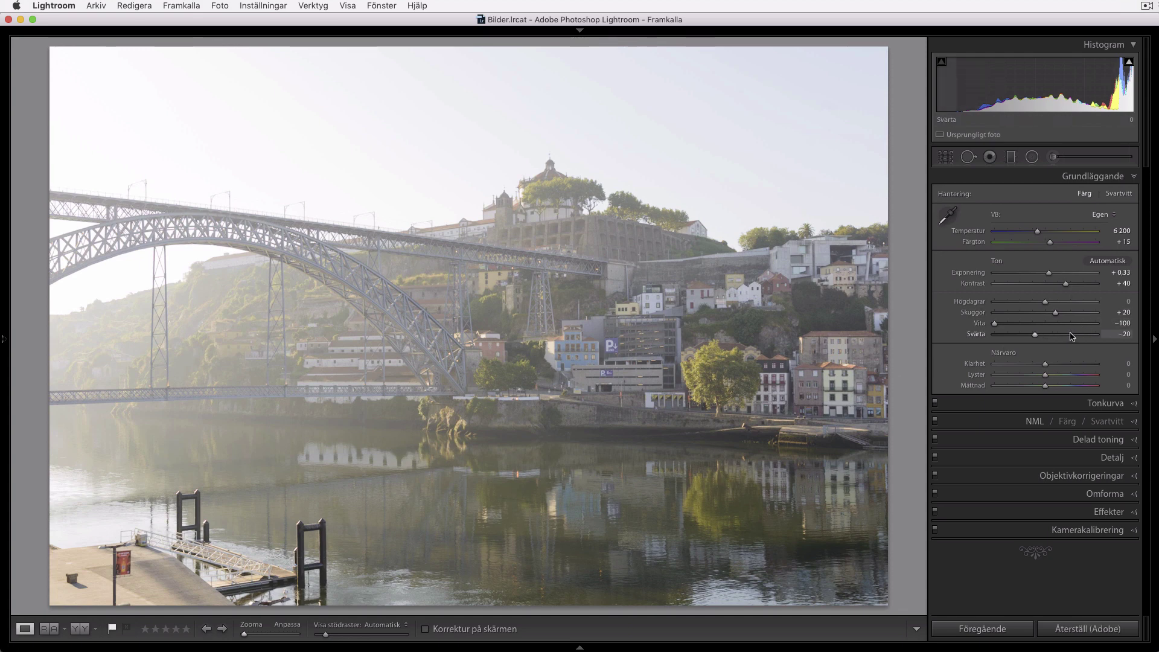
key(shift+Down)
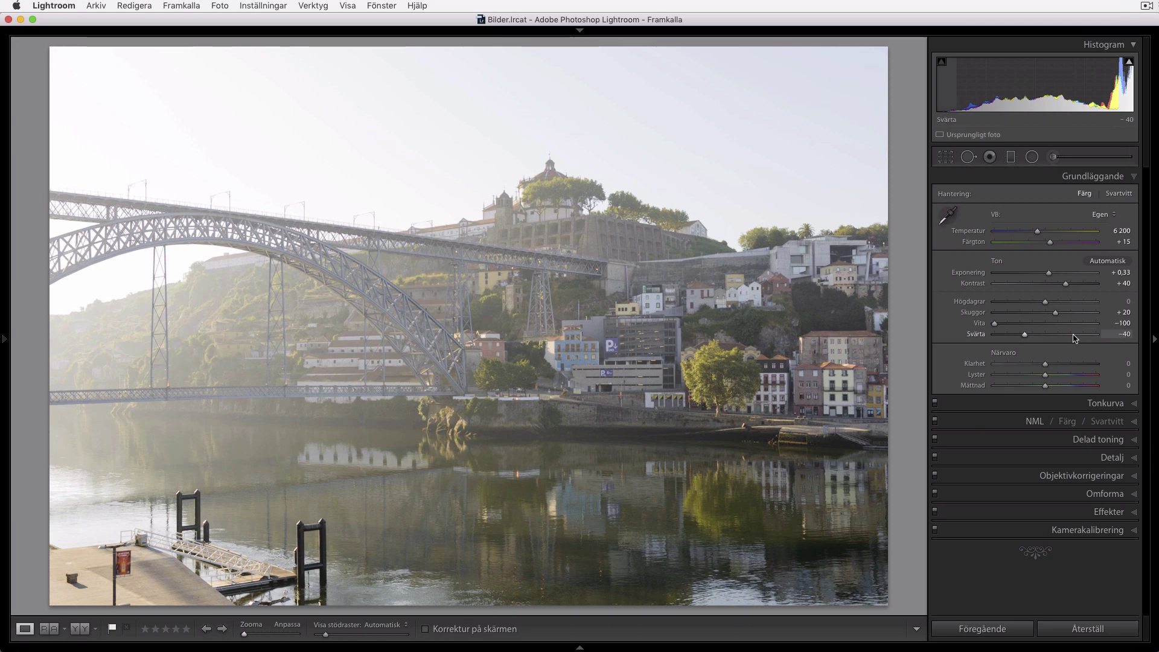
scroll(1076, 339, up, 1)
scroll(1072, 337, up, 1)
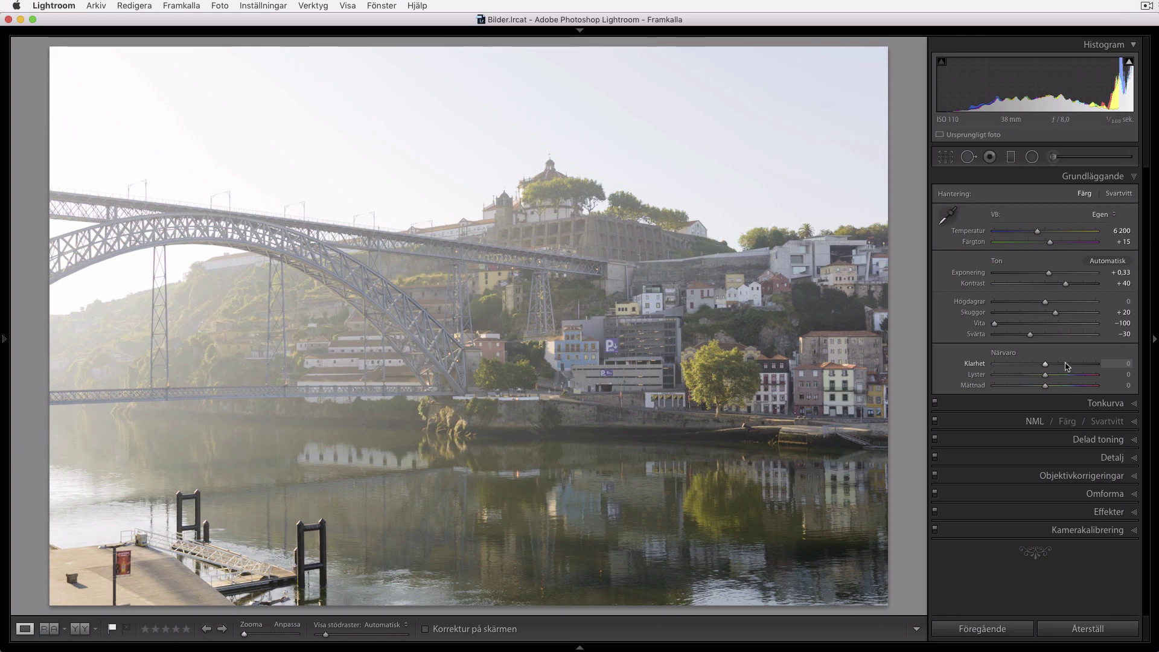
Try clarity values between +20 and −5, then reset clarity to 0
key(shift+Up)
key(shift+Down)
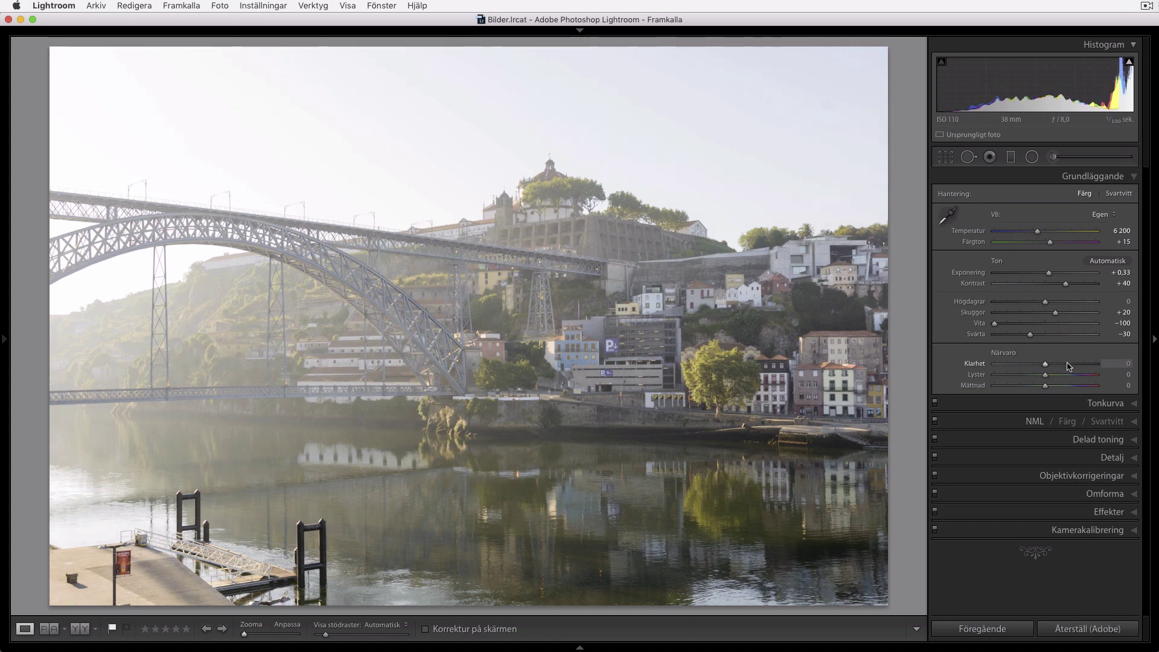
key(shift+Down)
key(Down)
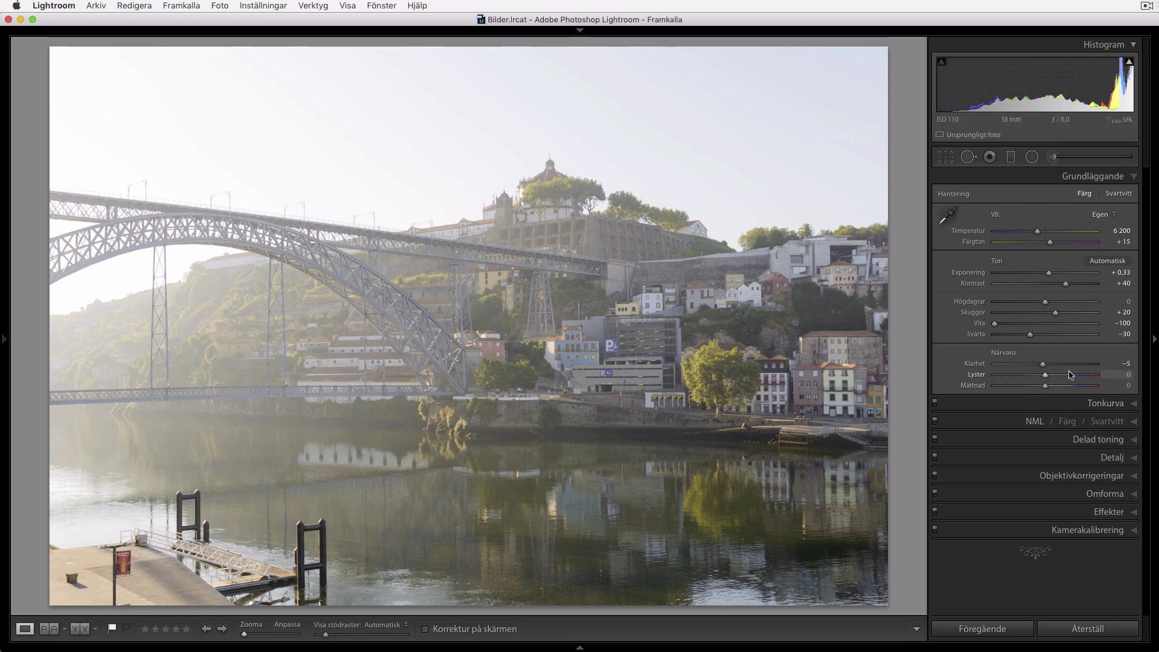
double_click(978, 364)
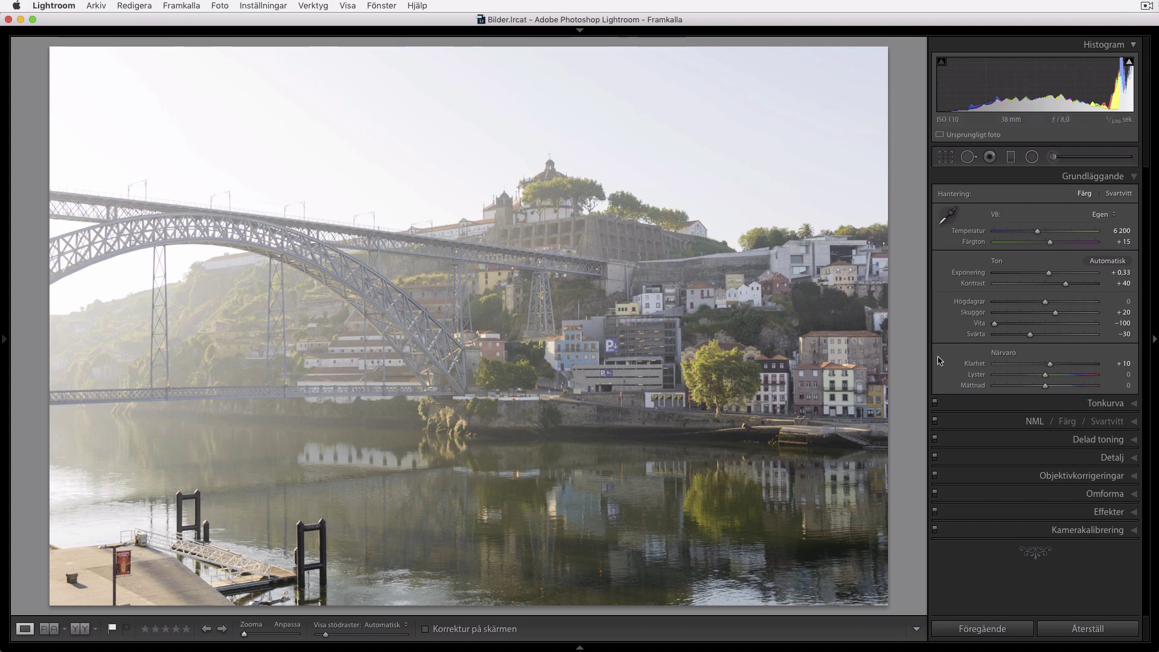
Adjust the presence sliders to clarity +10 and vibrance +20
scroll(1056, 375, down, 4)
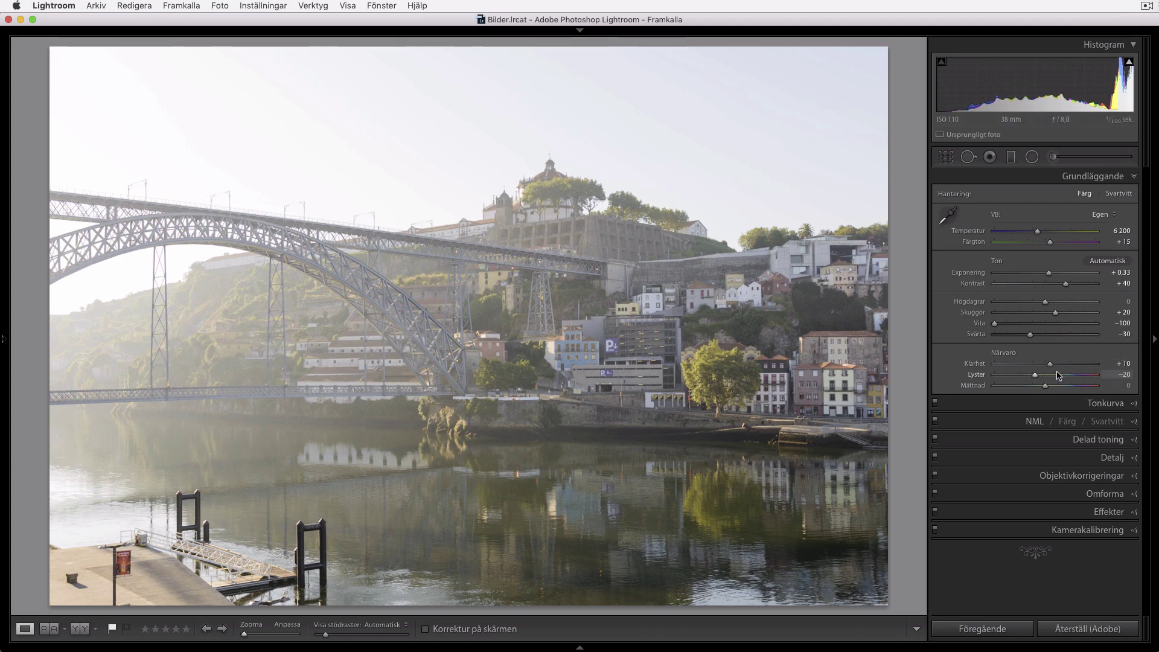
scroll(1056, 375, up, 4)
scroll(1061, 377, down, 1)
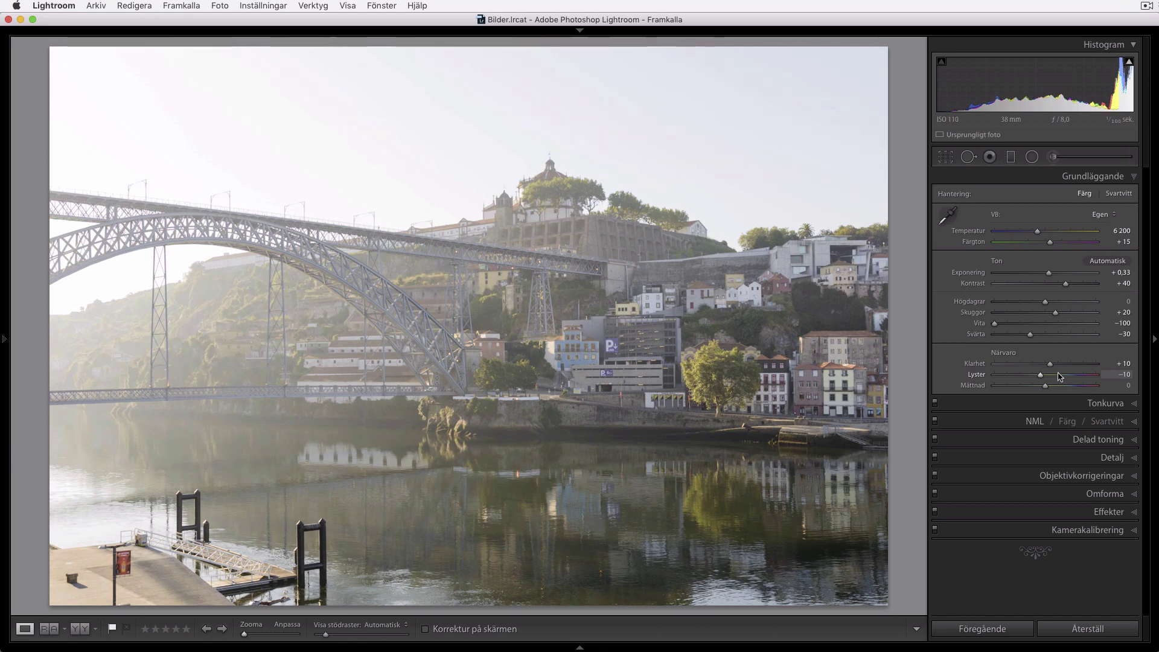
scroll(1060, 374, up, 8)
scroll(1062, 376, up, 4)
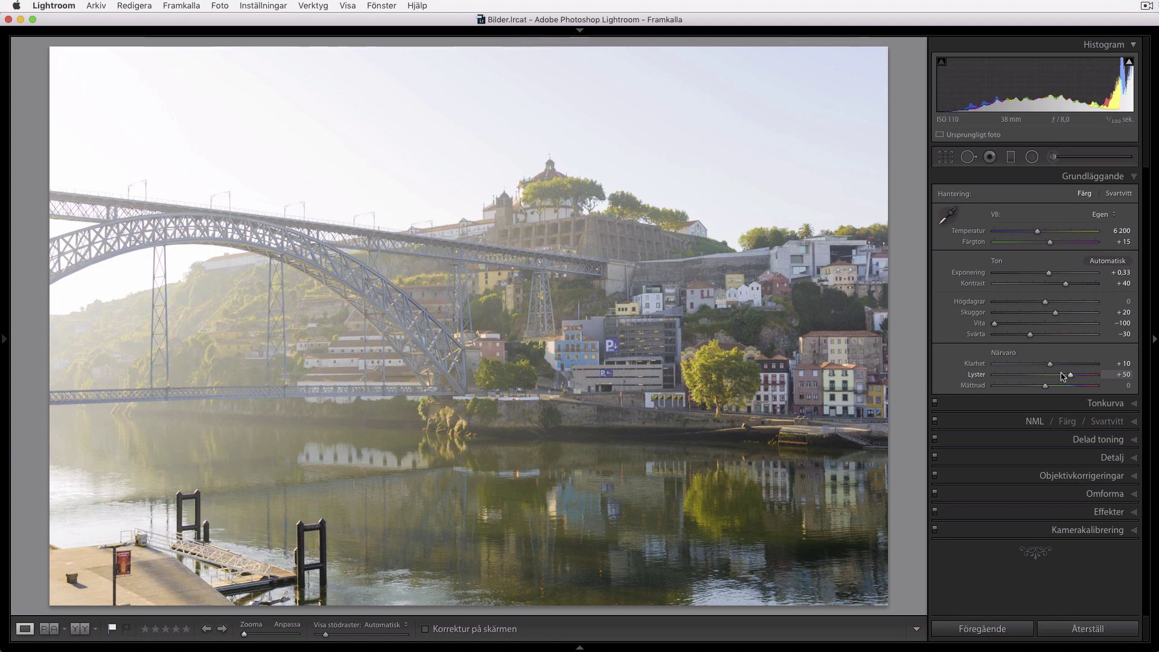
scroll(1062, 375, down, 5)
scroll(1064, 376, down, 3)
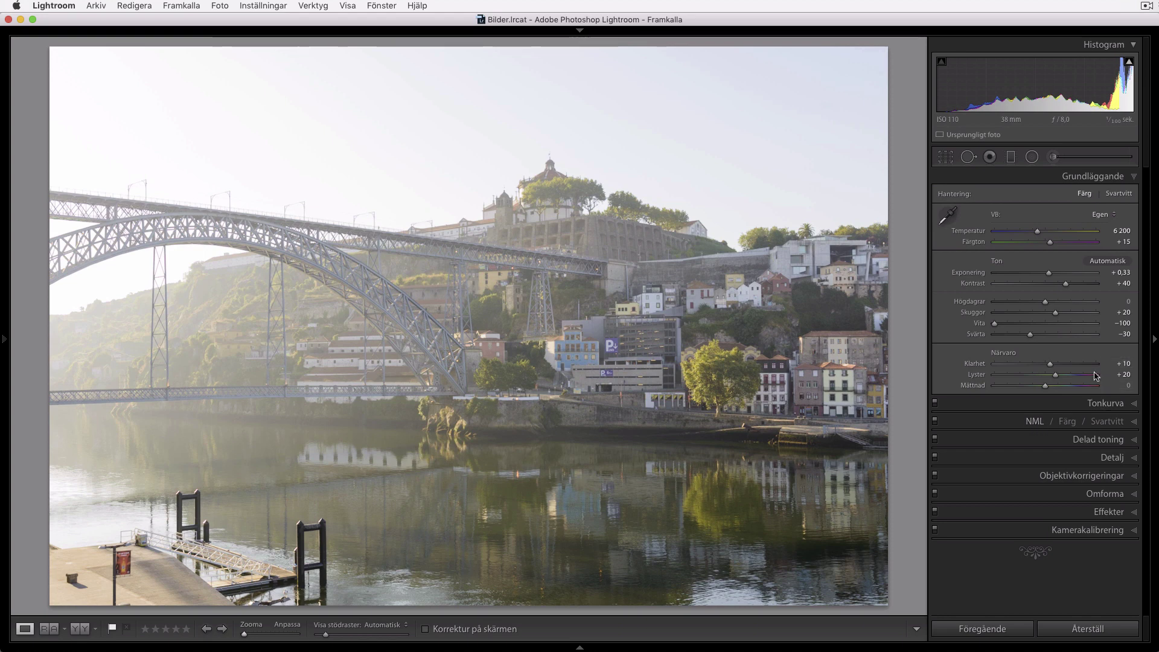
Shift HSL hue on the tree foliage (yellows +11, greens +1), then compare before and after
click(1036, 421)
click(703, 363)
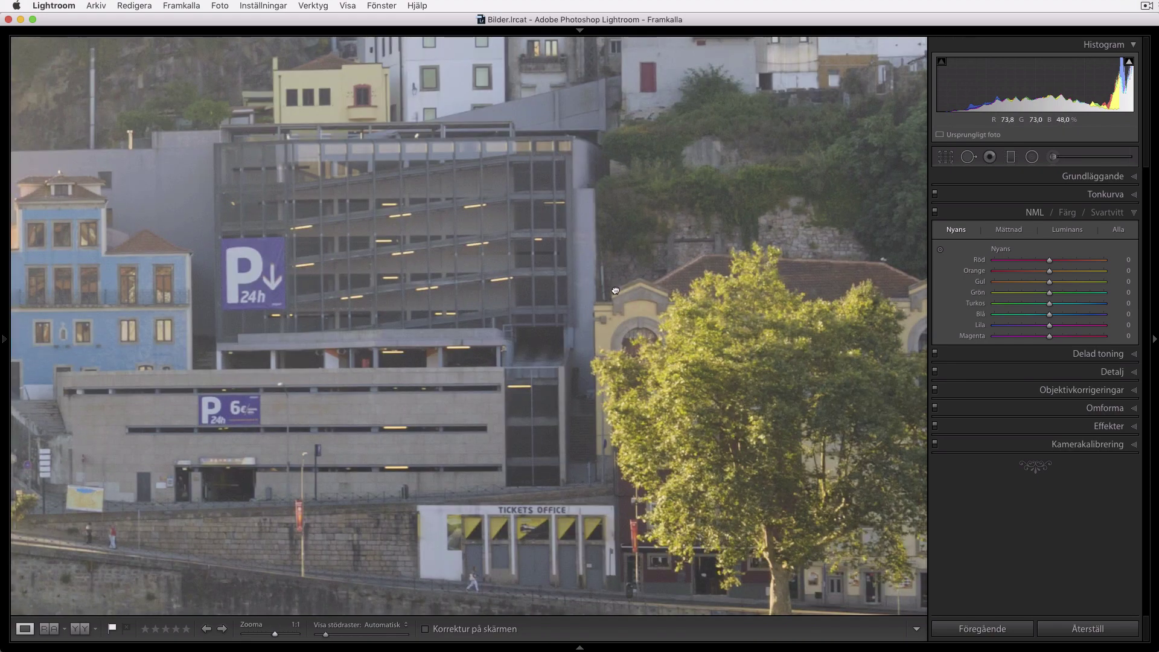
drag(720, 360, 623, 299)
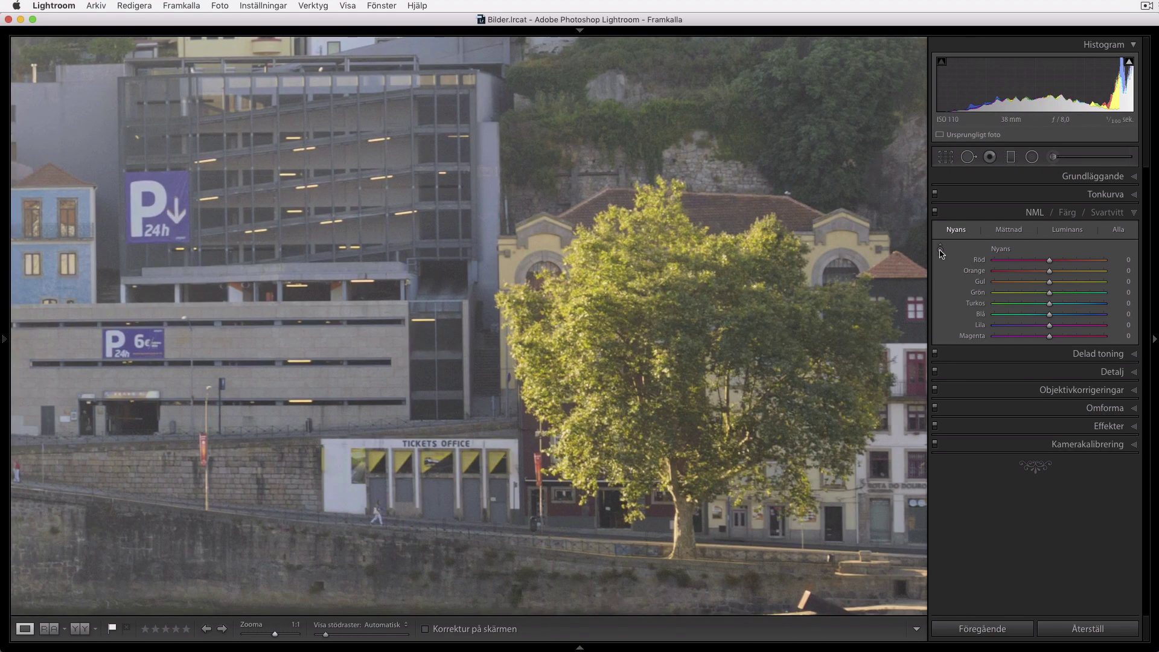
click(940, 251)
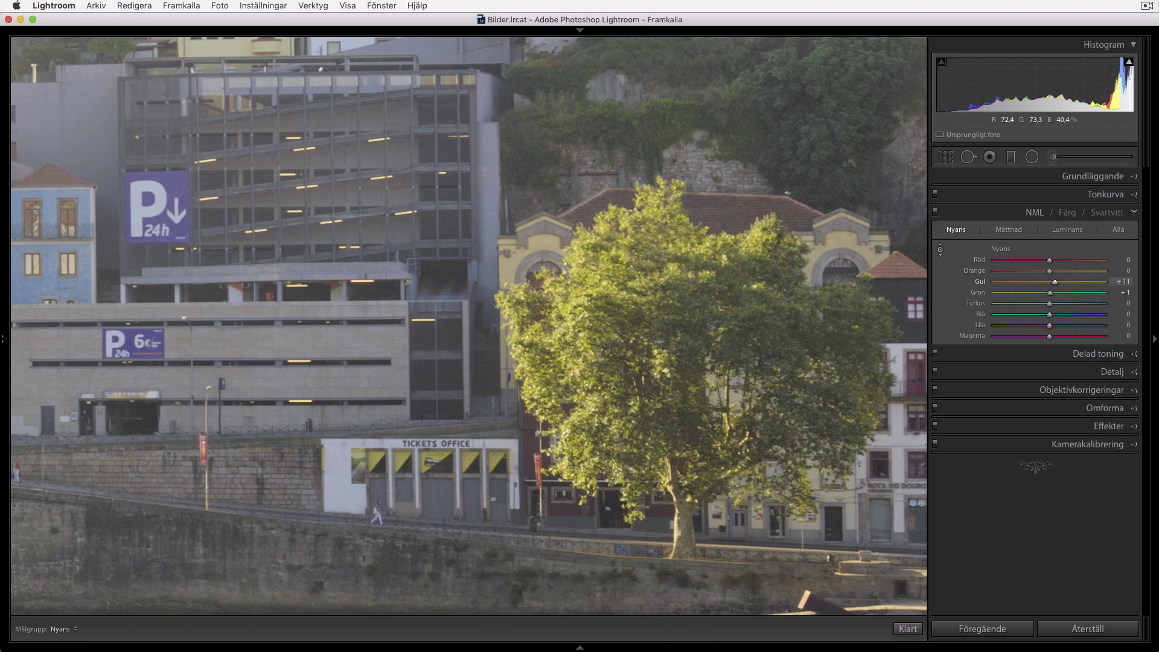
click(940, 250)
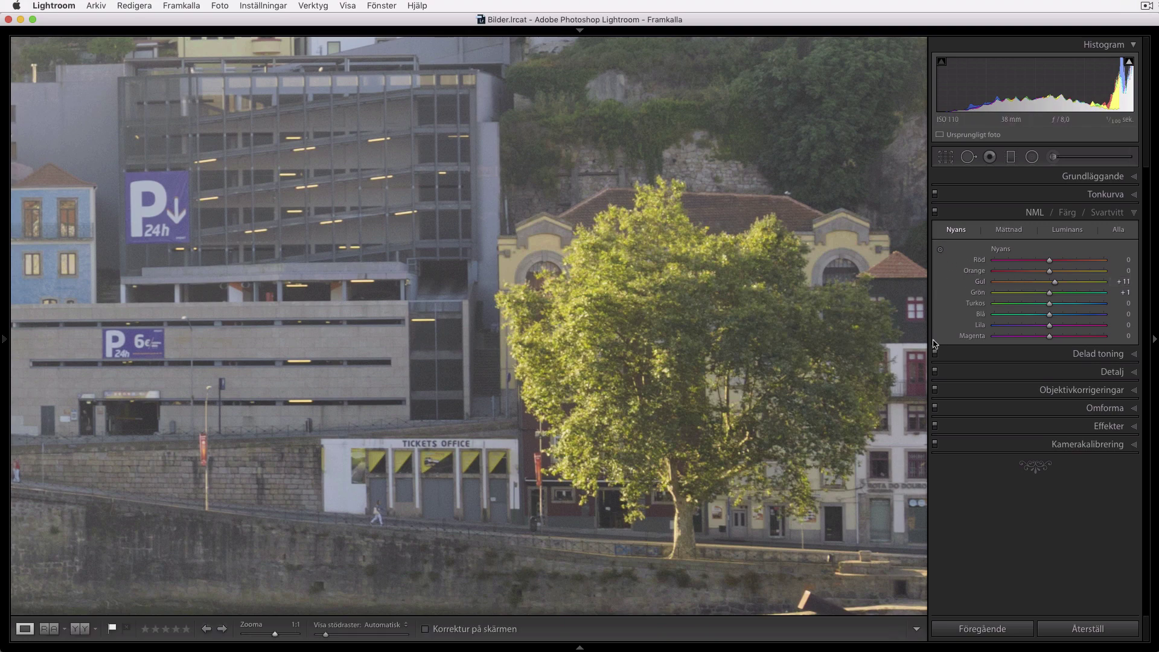
click(573, 315)
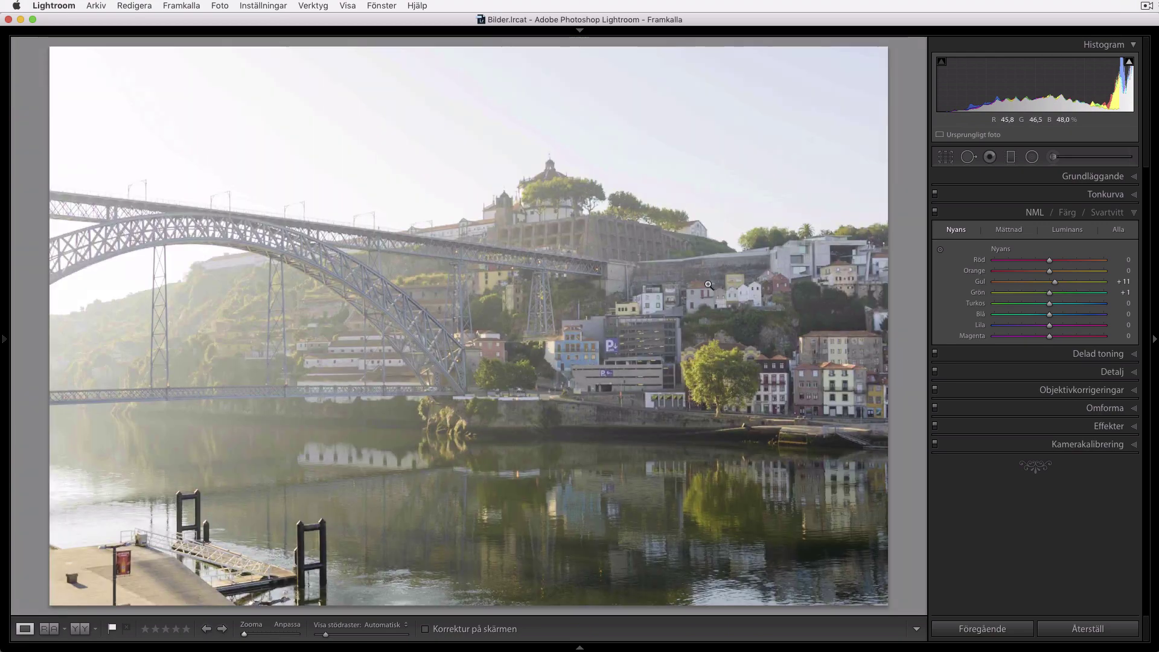
click(934, 213)
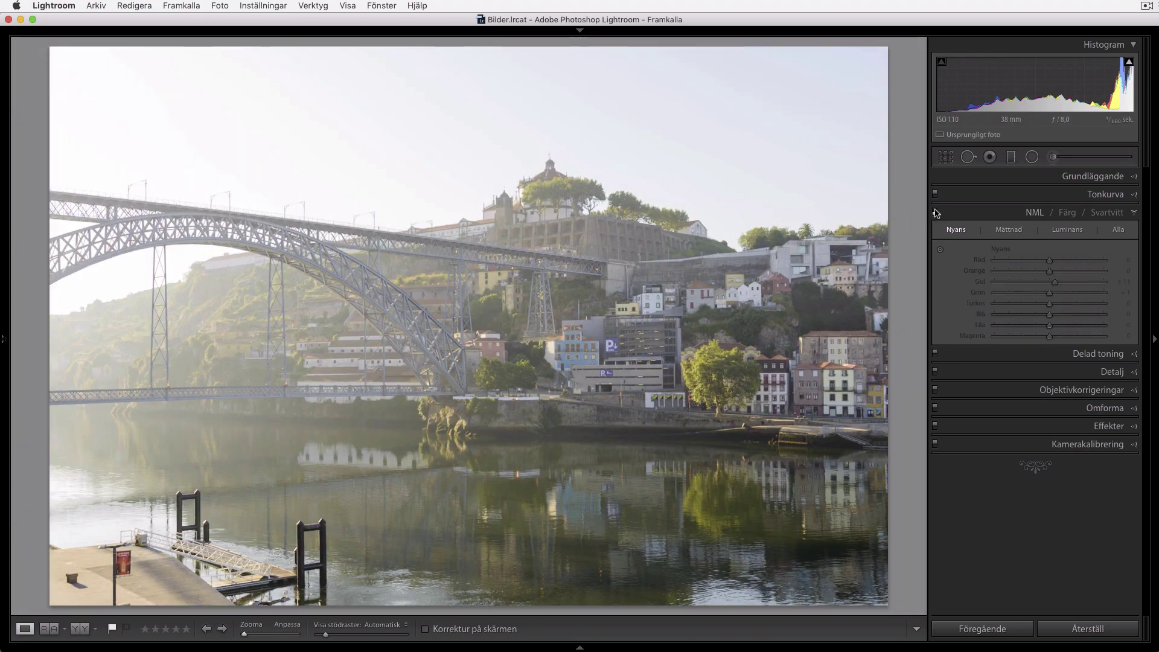
click(934, 212)
click(934, 212)
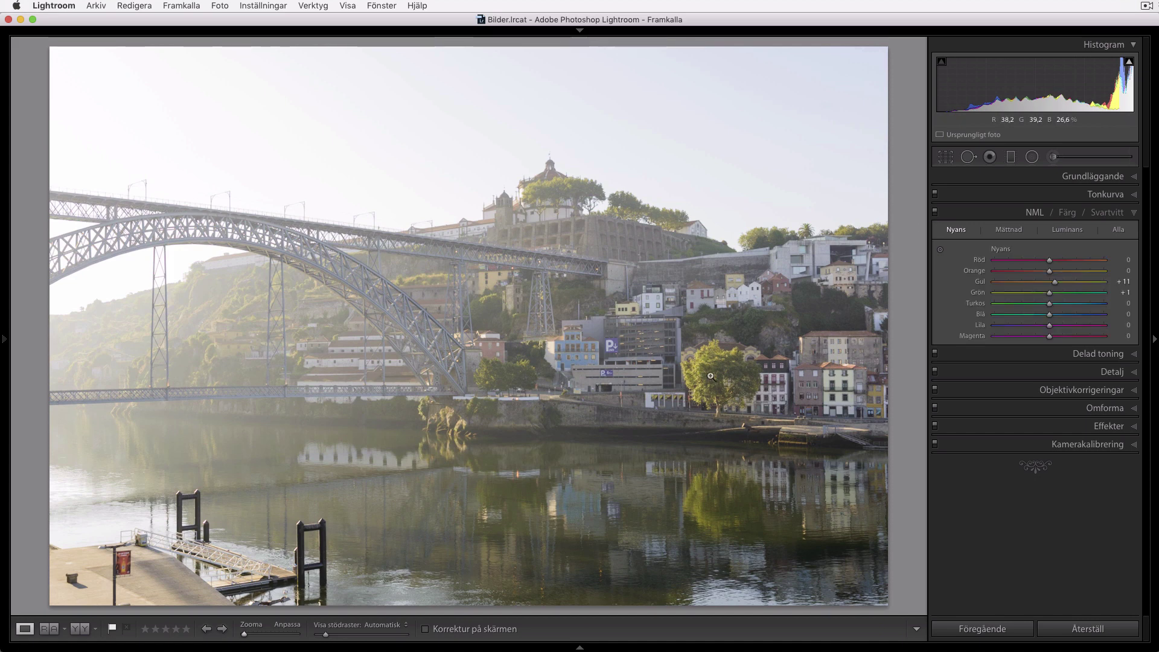
Pick a yellow highlights tint in Split Toning, fine-tuning its hue to 46
click(1085, 354)
click(1104, 247)
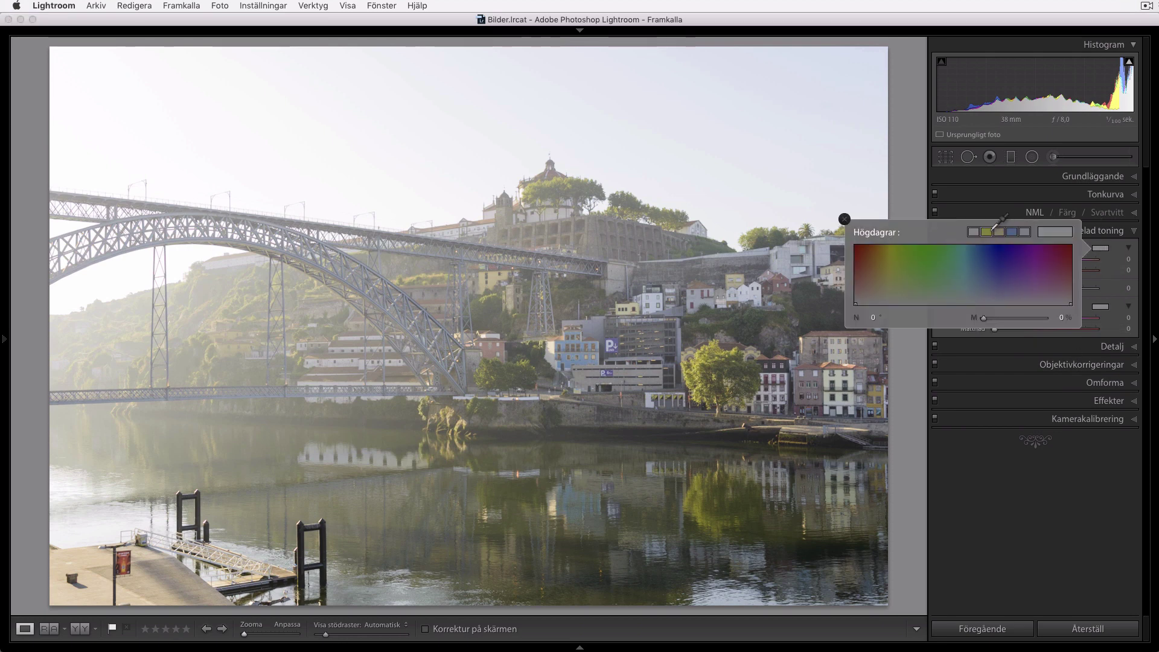
click(987, 231)
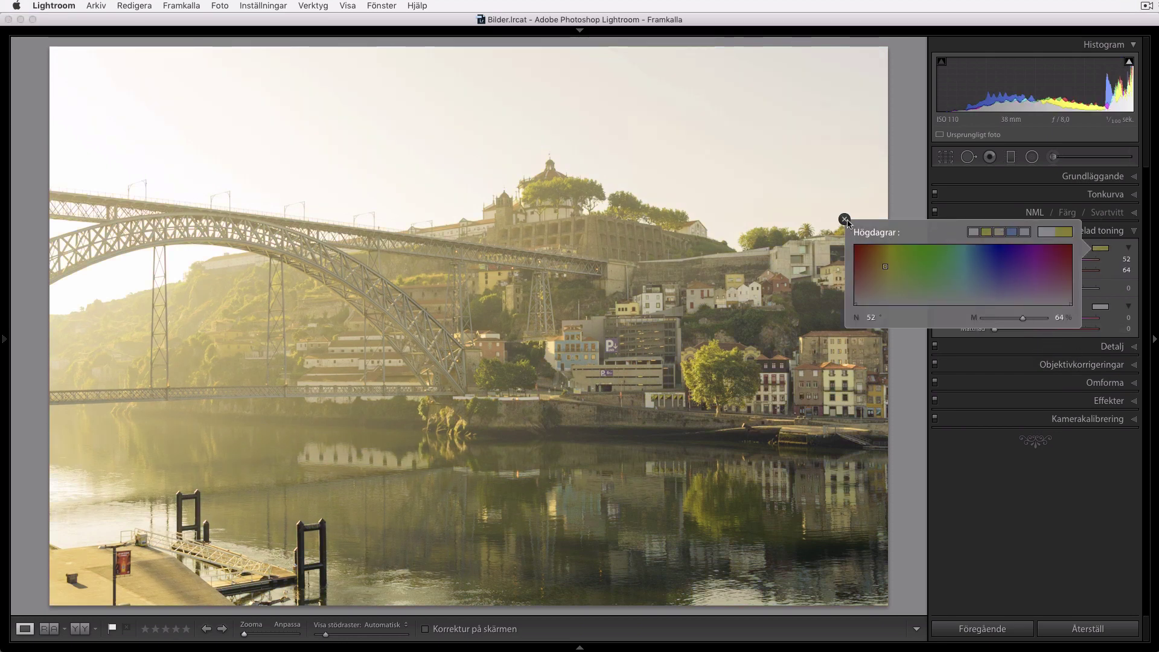
click(845, 220)
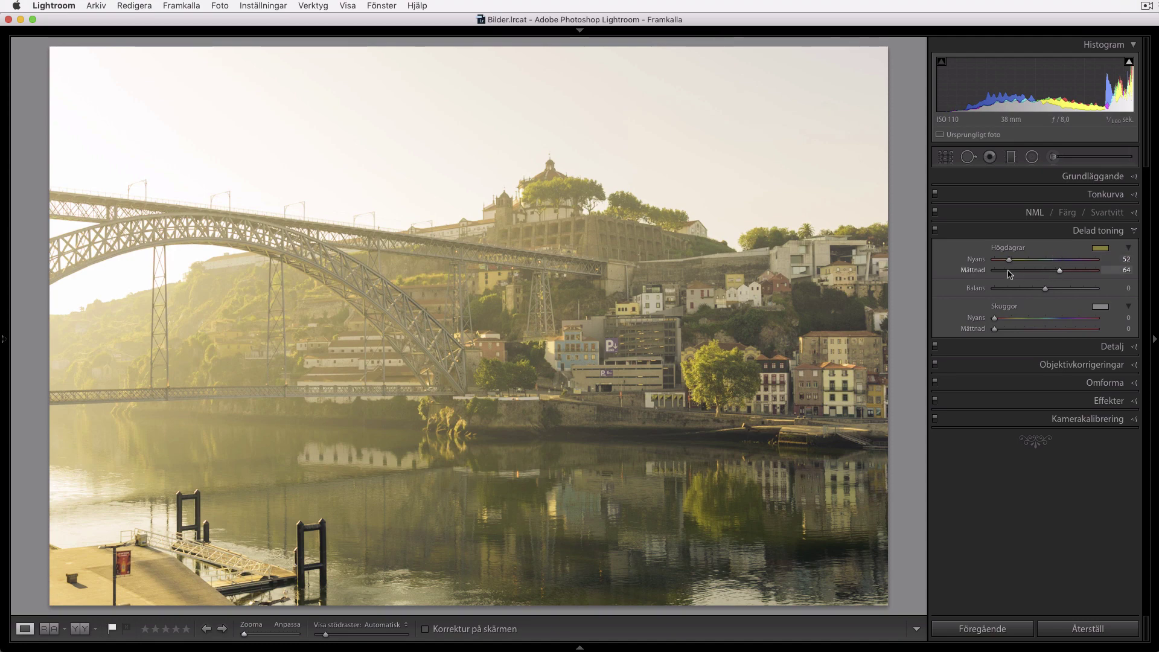
click(1121, 260)
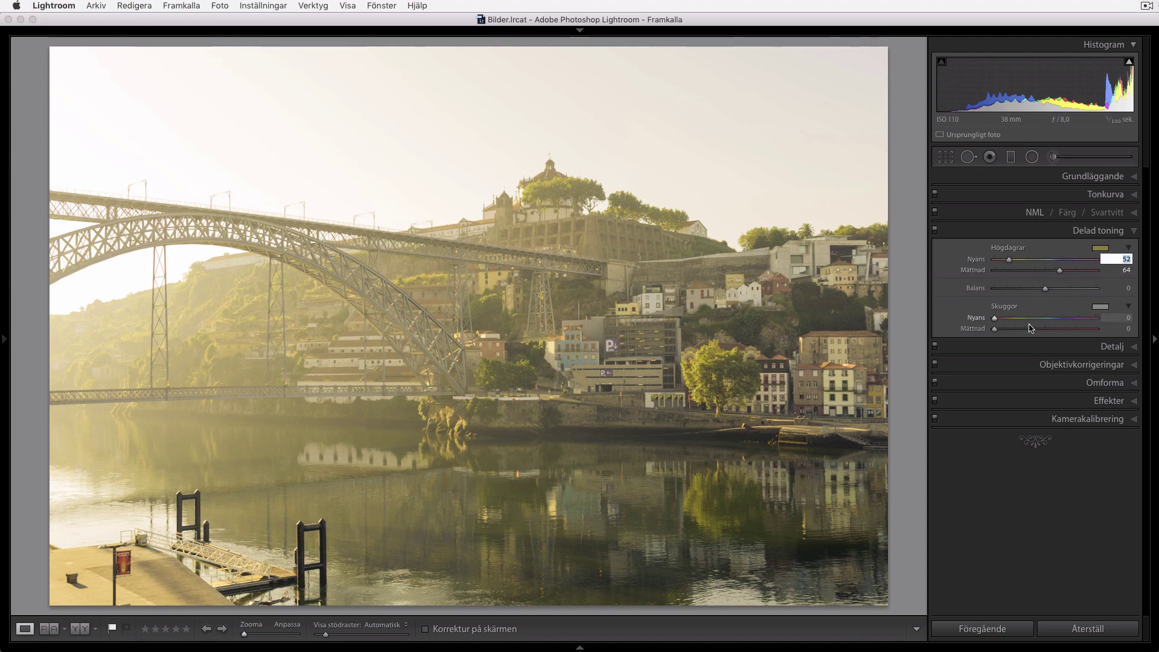
drag(1059, 269, 1120, 269)
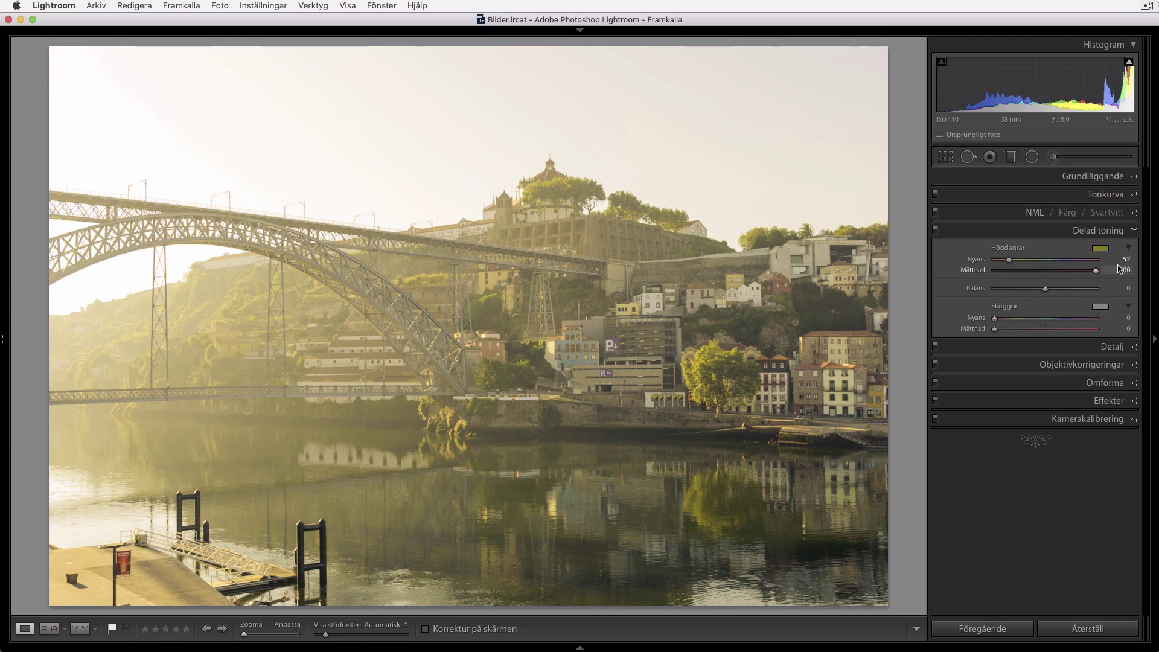
click(1099, 247)
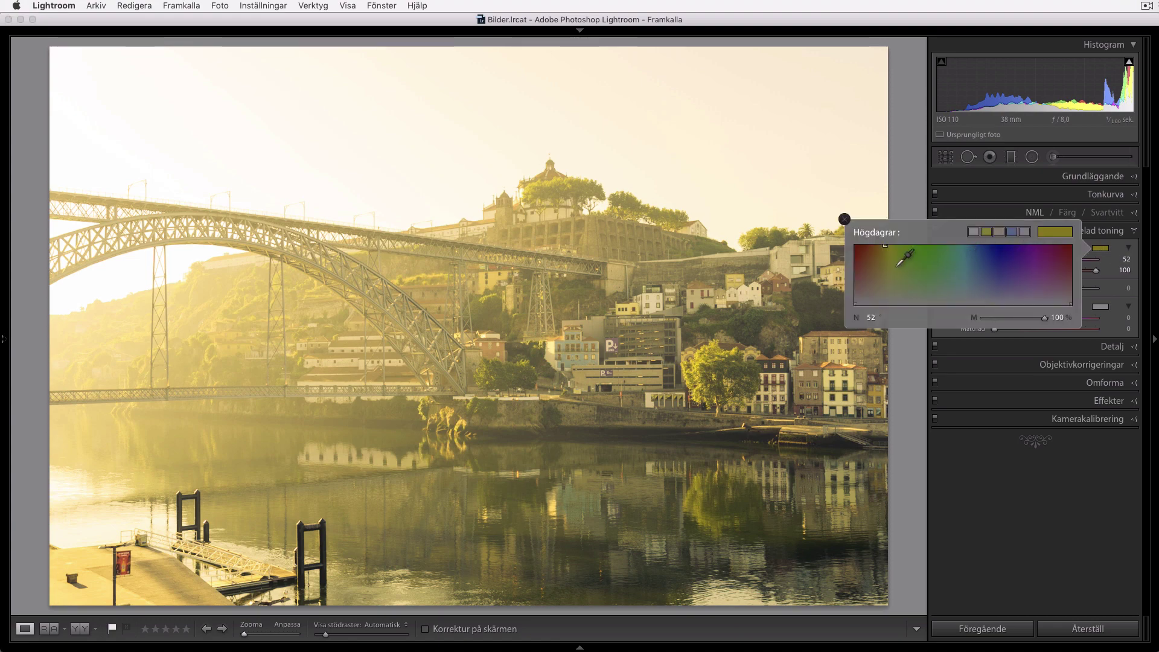
drag(885, 244, 883, 241)
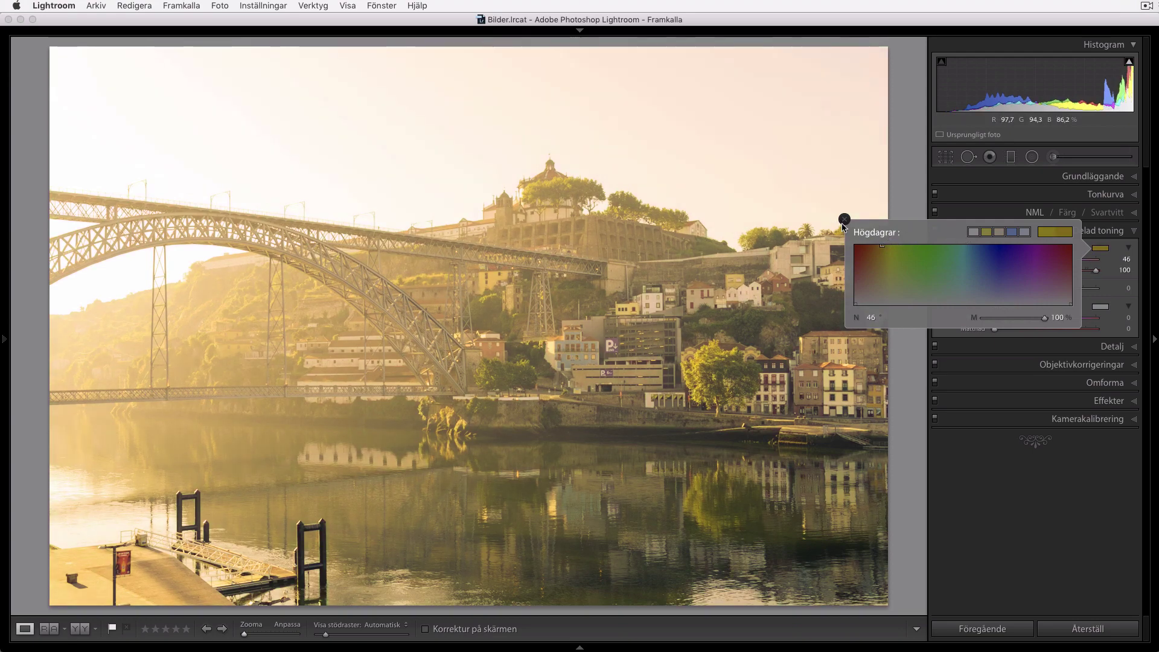
click(845, 219)
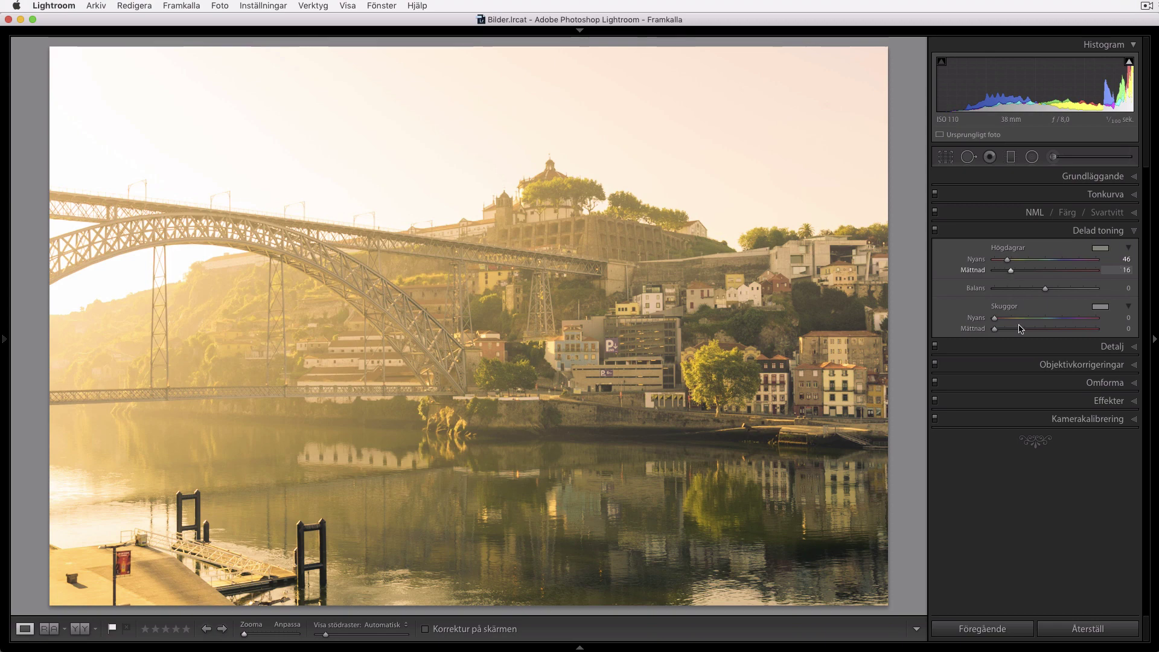
Set highlights saturation to 15 and toggle split toning to compare before and after
click(1010, 269)
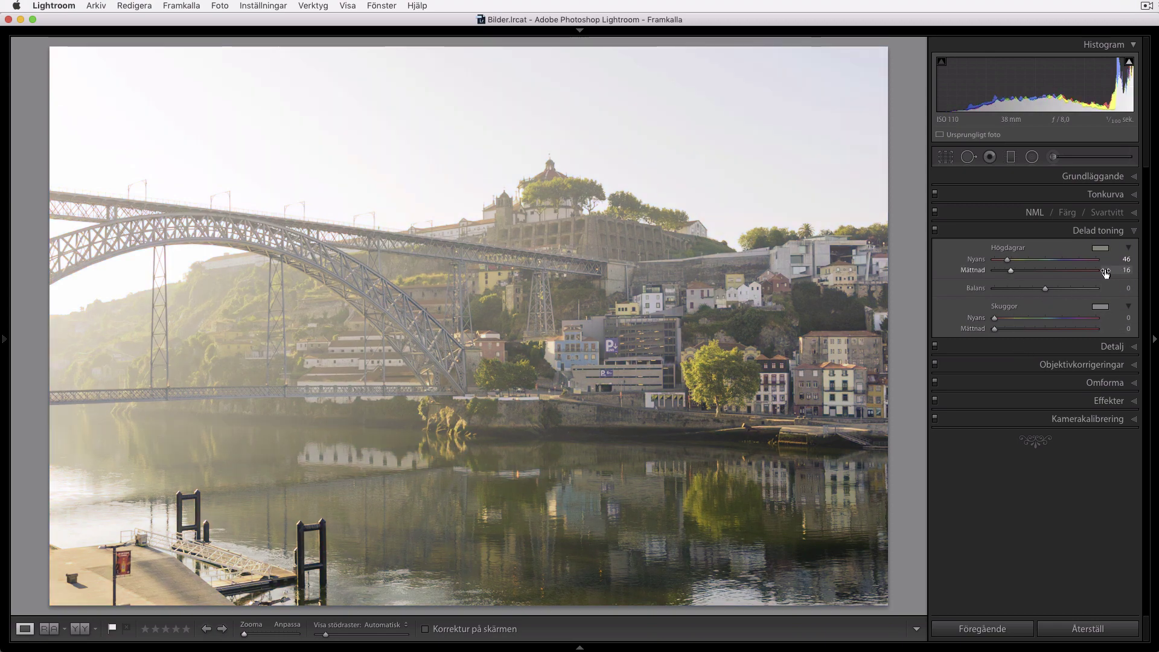
click(1121, 271)
text(15)
key(Return)
click(935, 229)
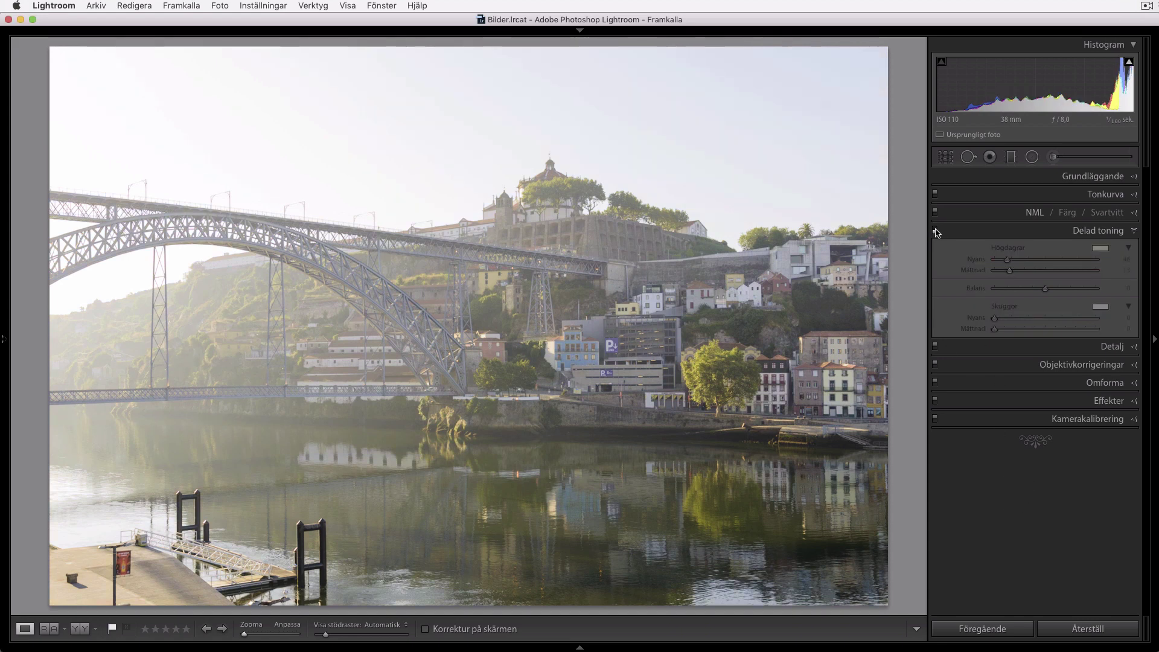
click(935, 230)
click(935, 229)
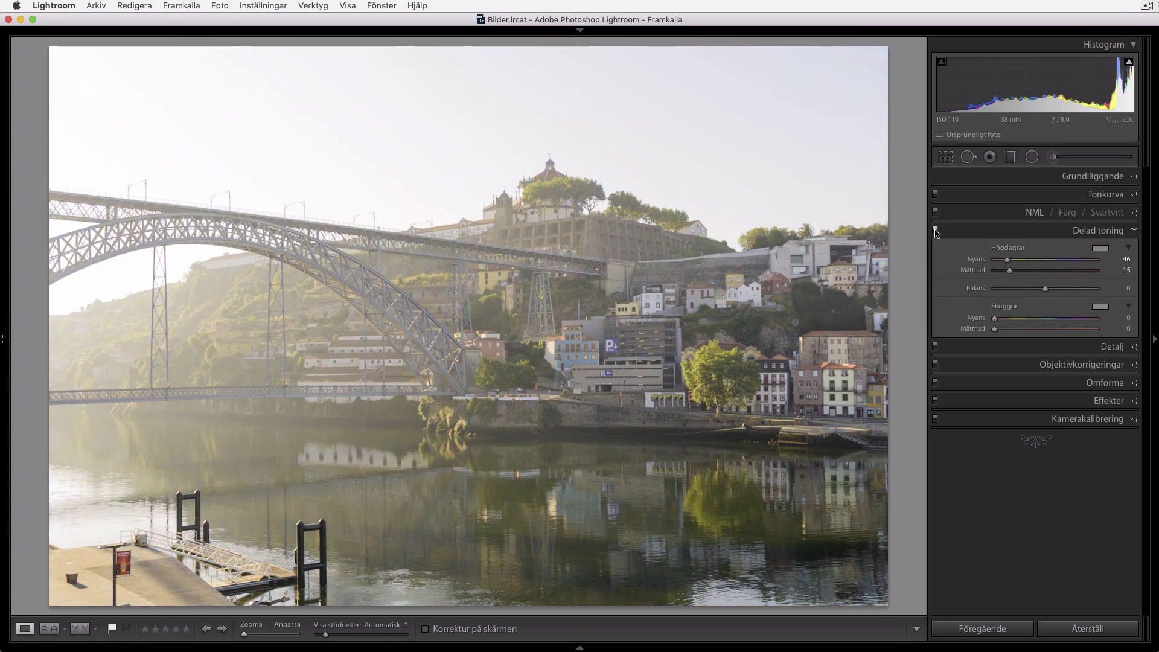
click(935, 229)
Set sharpening amount 65 and masking 60, holding Alt to preview the edge mask
click(1111, 347)
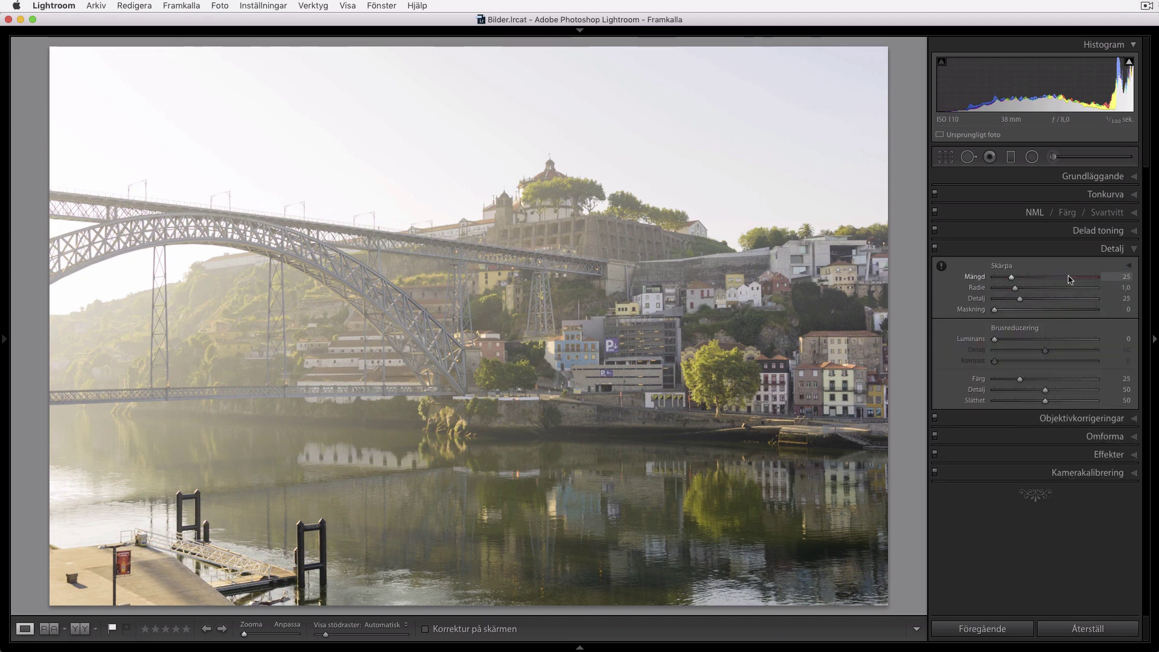
drag(1069, 279, 1075, 280)
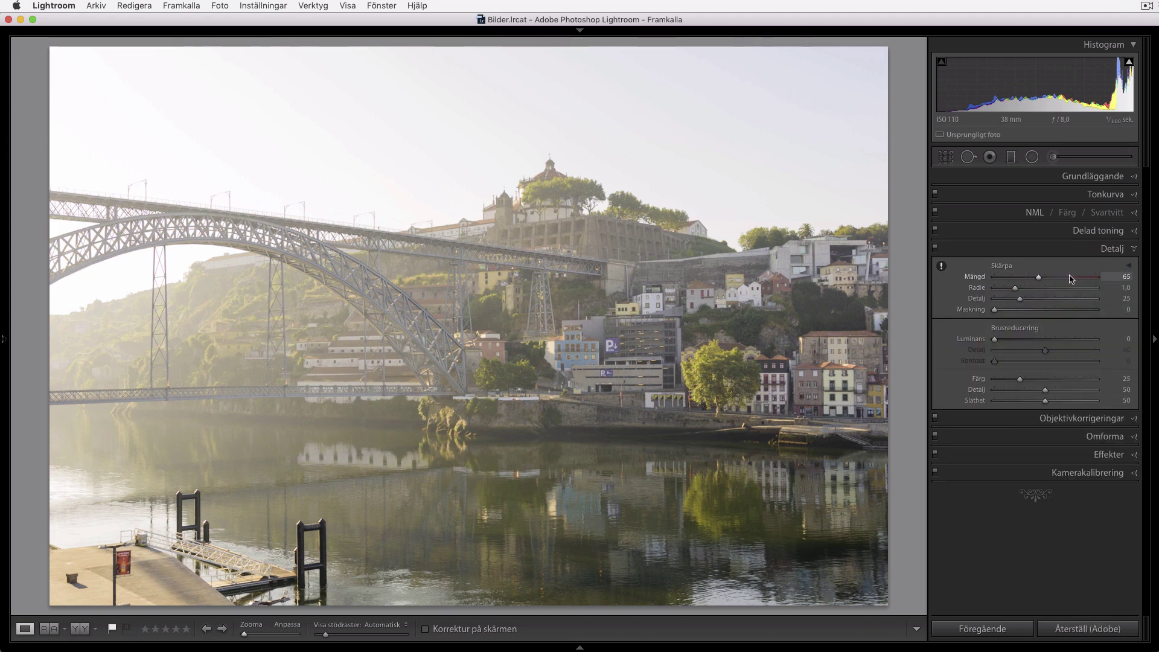
click(1062, 310)
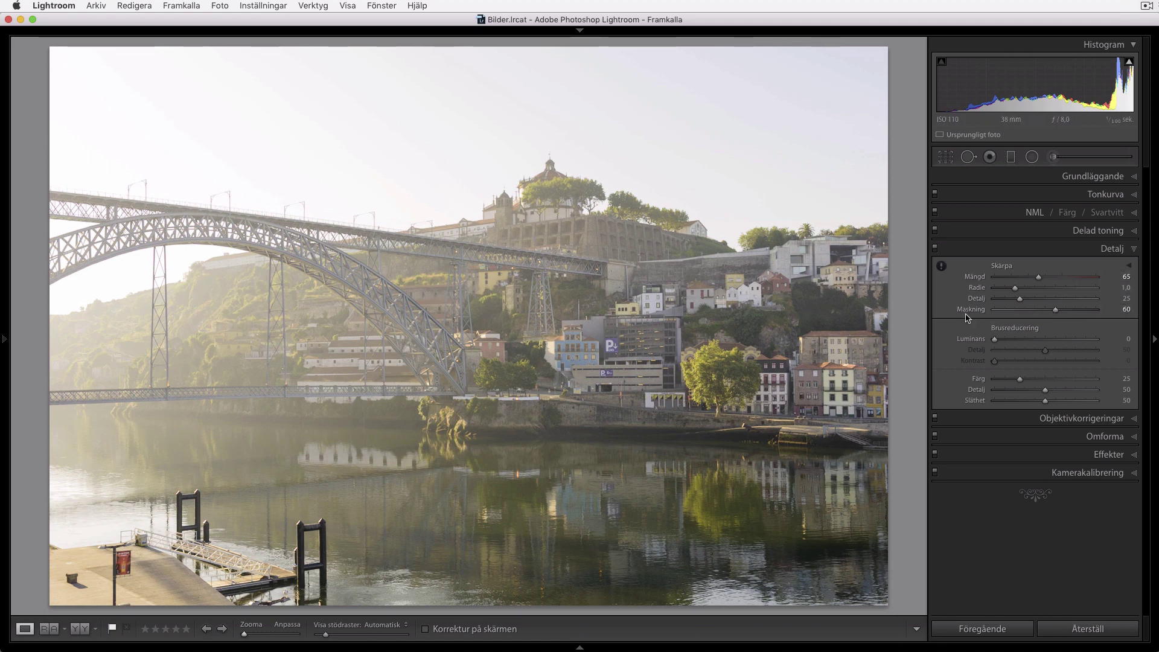
key(alt)
mouse_move(1057, 312)
mouse_down()
mouse_move(1039, 312)
mouse_move(1055, 313)
mouse_up()
key(alt)
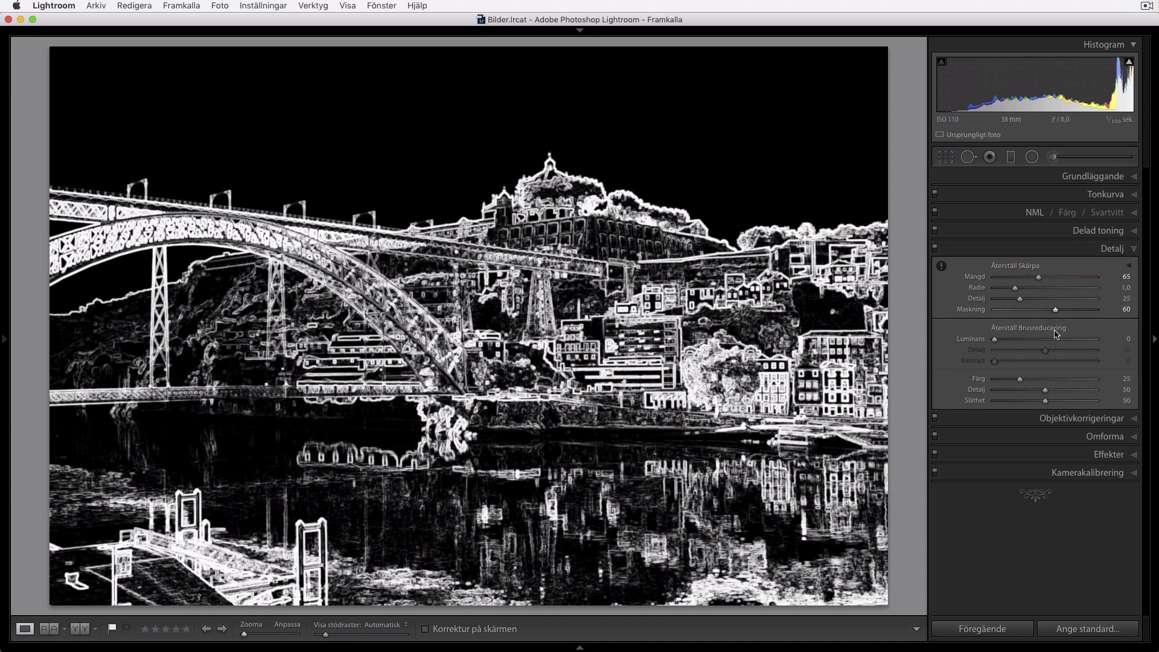
drag(1056, 314, 1056, 314)
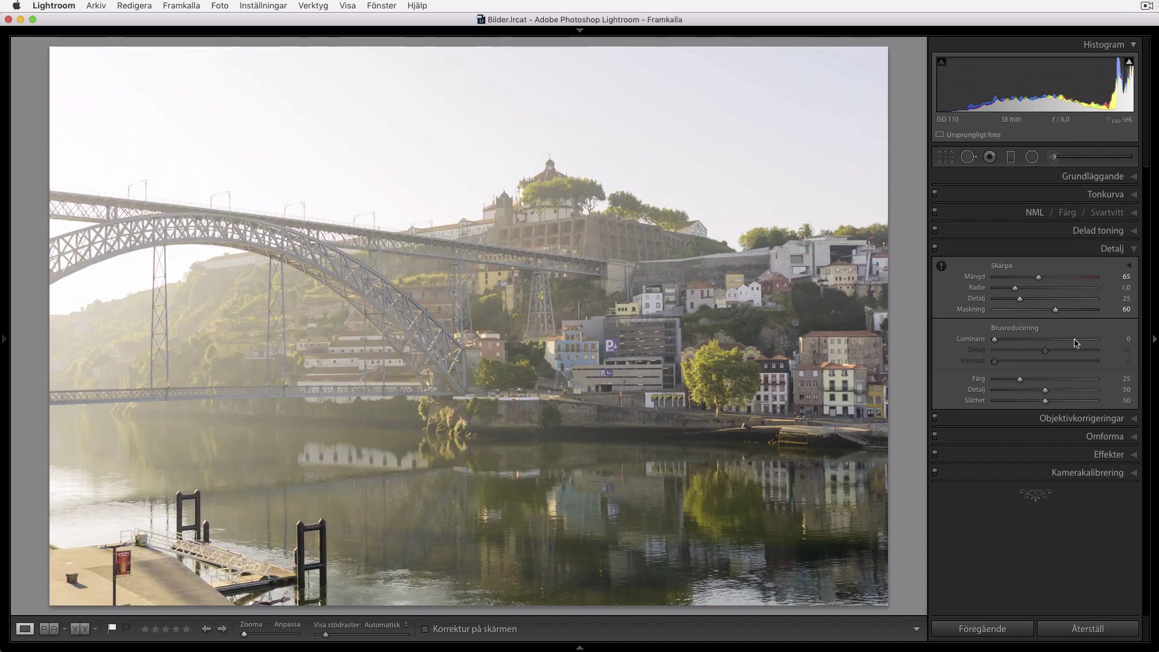
key(alt)
drag(1055, 312, 1057, 313)
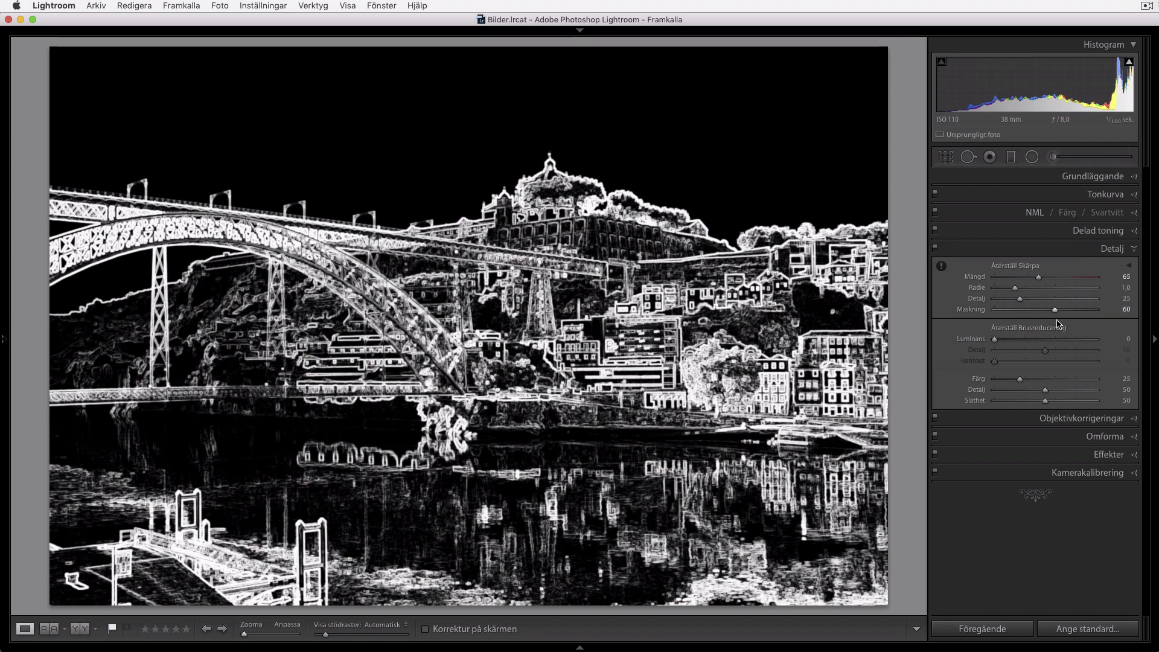
drag(1057, 313, 1059, 329)
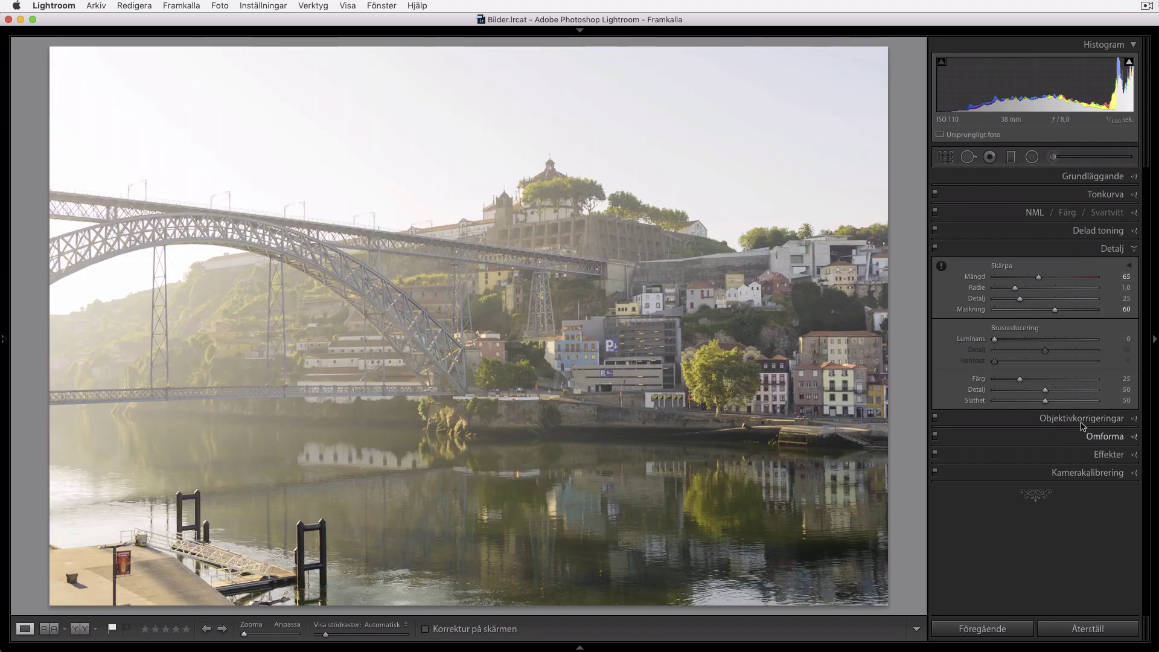
Try a slight post-crop vignette in Effects, then reset its amount to 0
click(1101, 456)
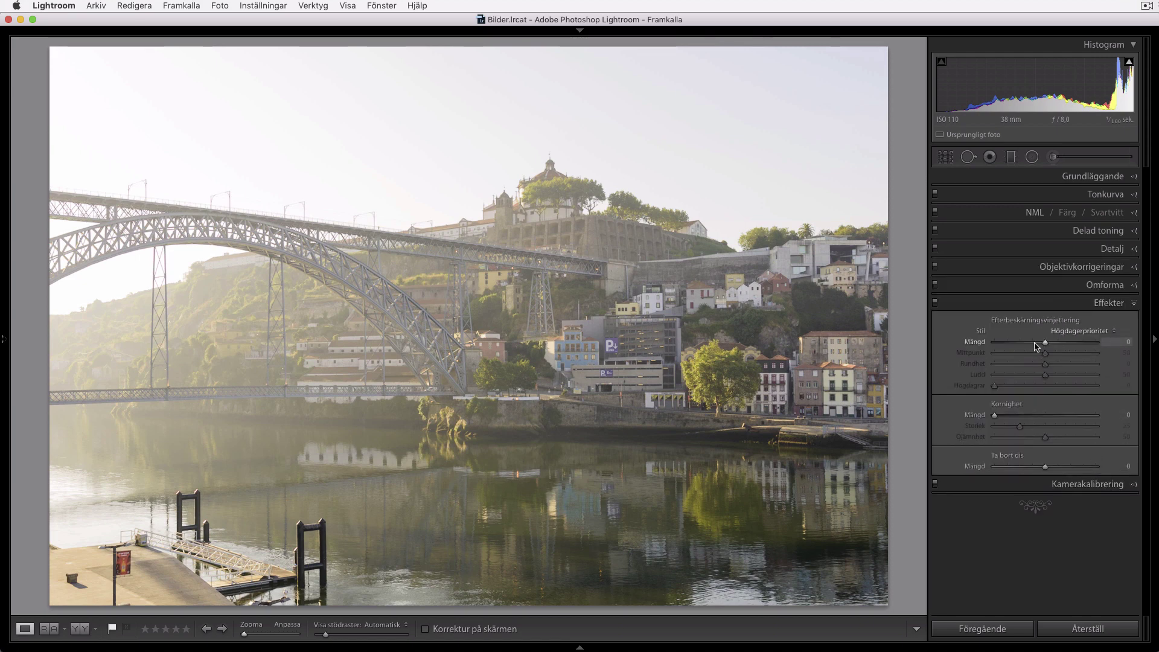
drag(1045, 343, 1040, 343)
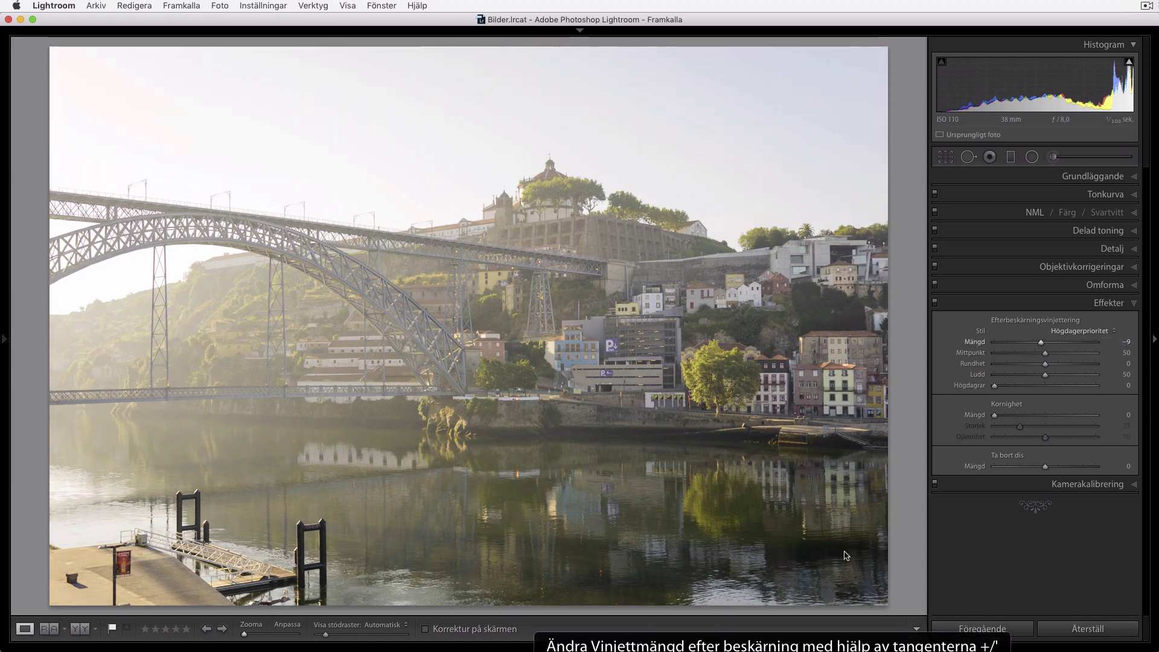
double_click(974, 342)
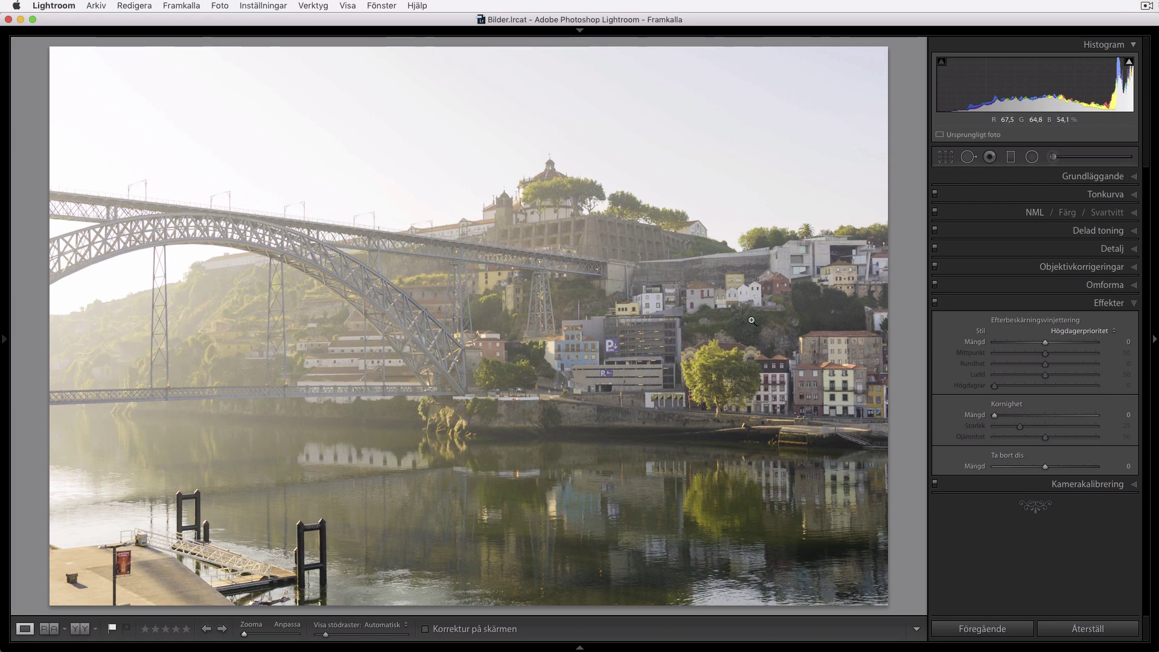
Drag a dehazing graduated filter in across the photo's right side
click(1010, 156)
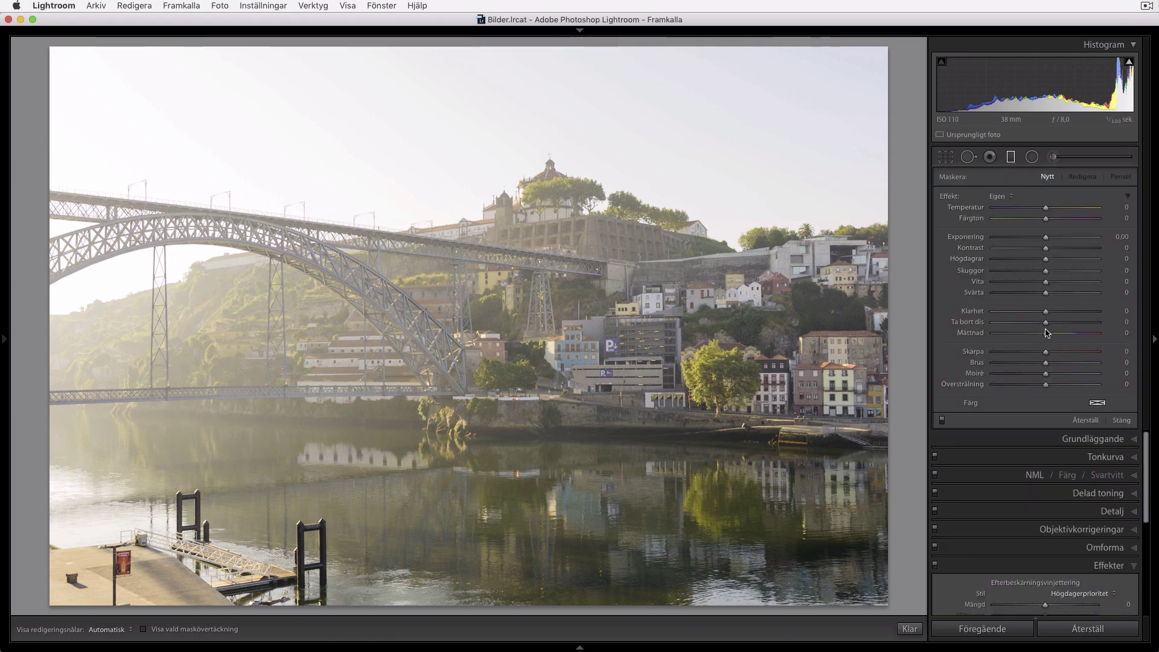
drag(1048, 330, 1074, 326)
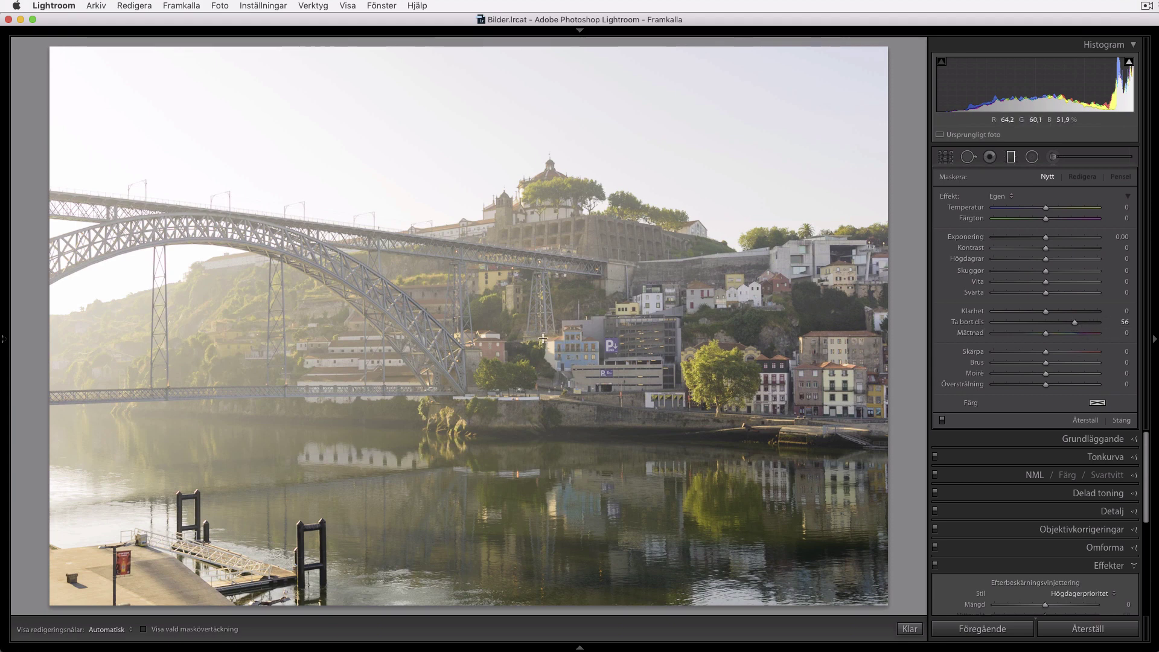
key(shift)
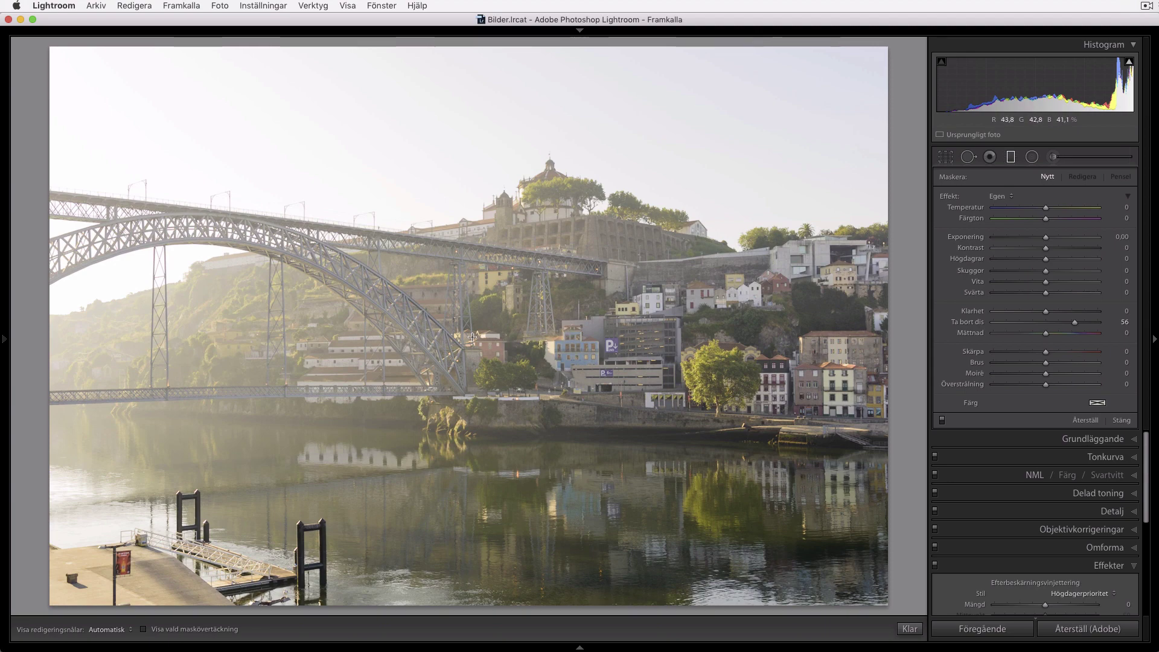
drag(567, 336, 293, 338)
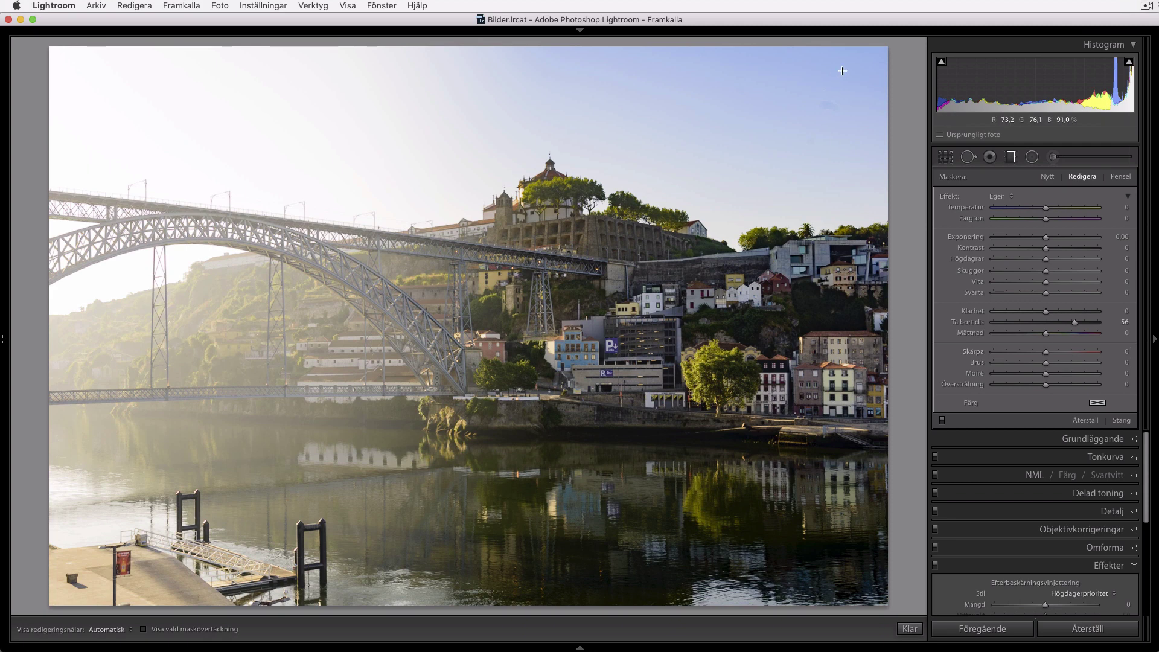
Set the graduated filter's dehaze amount to exactly 25
click(1114, 322)
text(10)
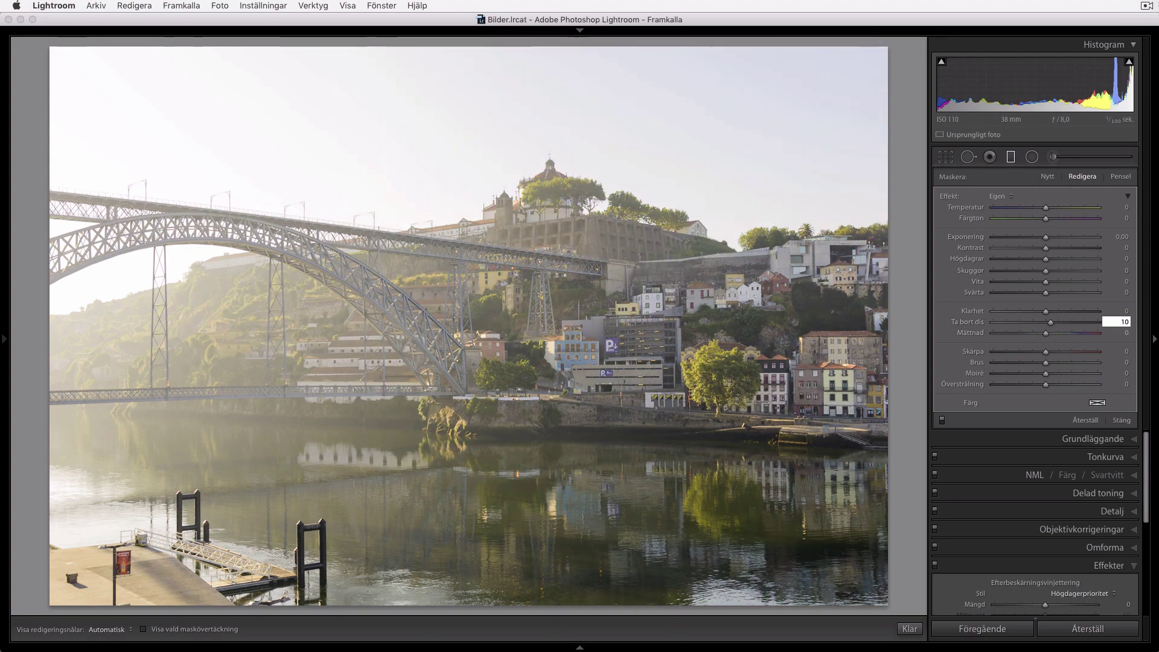
key(shift+Up)
key(shift+Up)
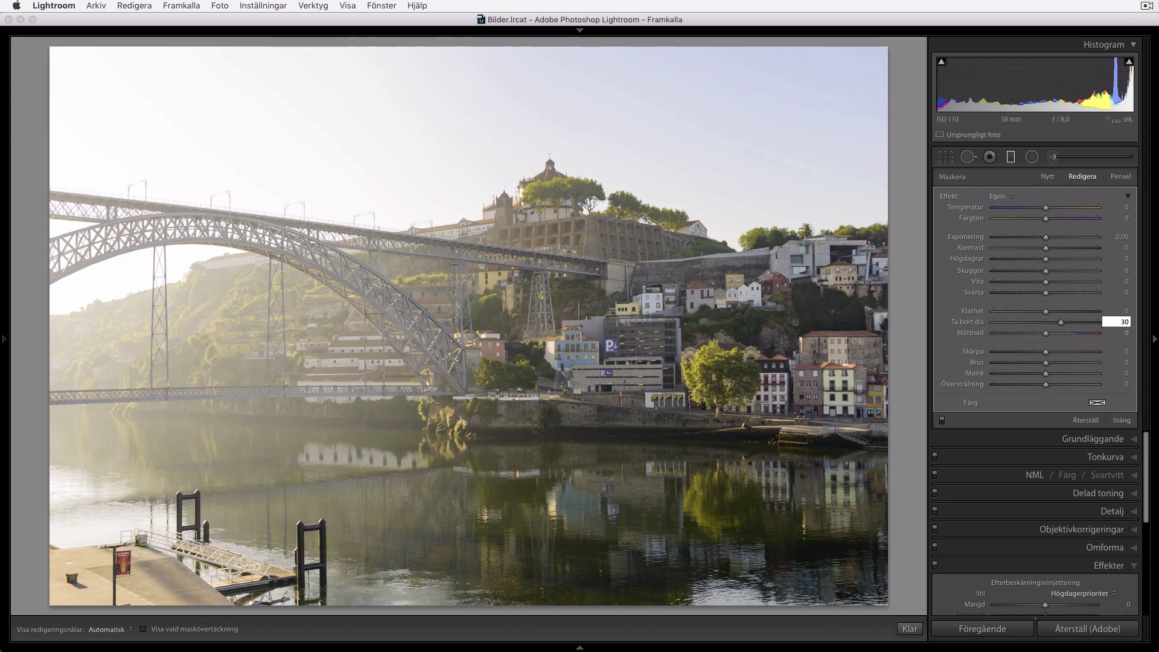
key(shift+Up)
key(Down)
key(Return)
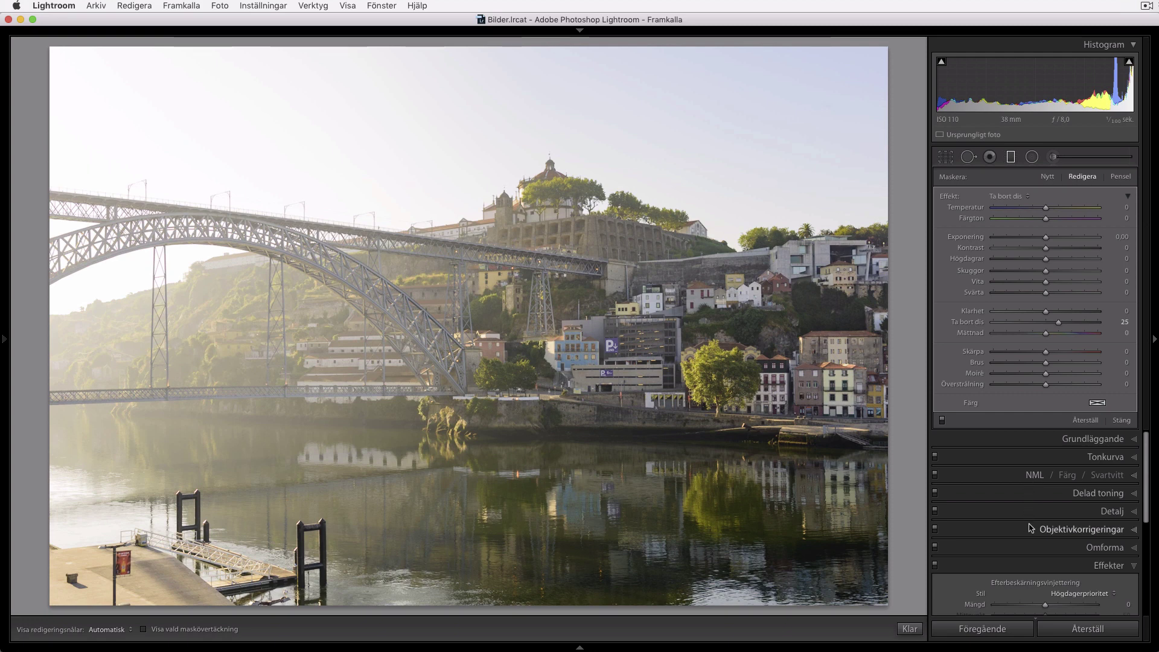
Finish the graduated filter and reset Vibrance back to 0
click(1126, 420)
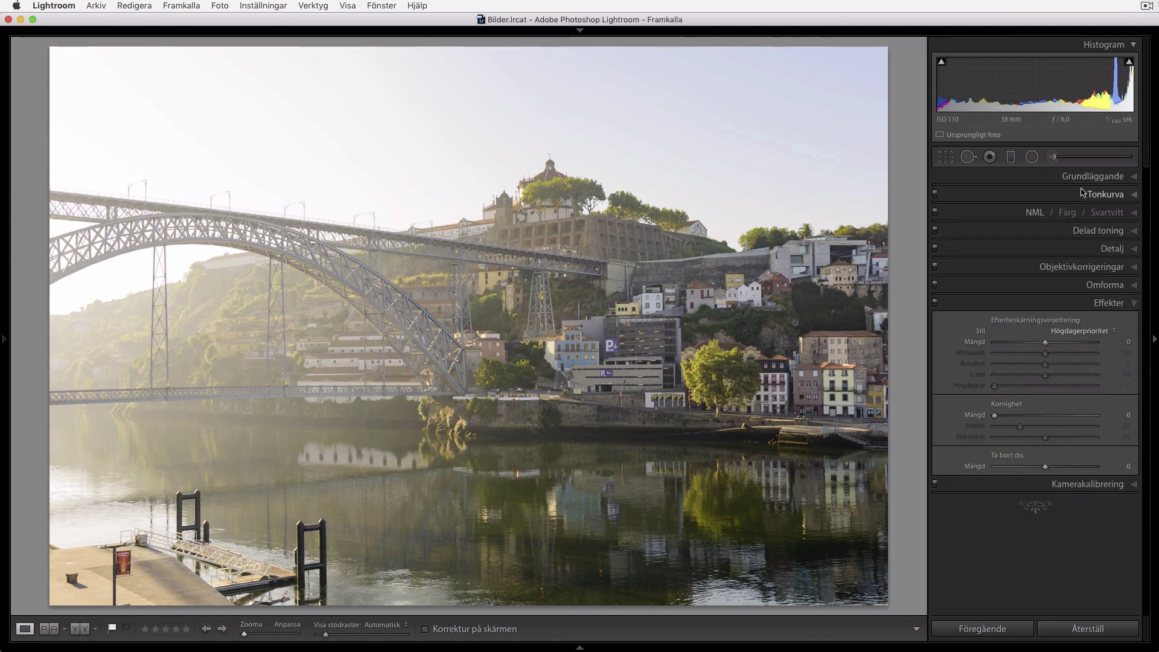
click(1094, 177)
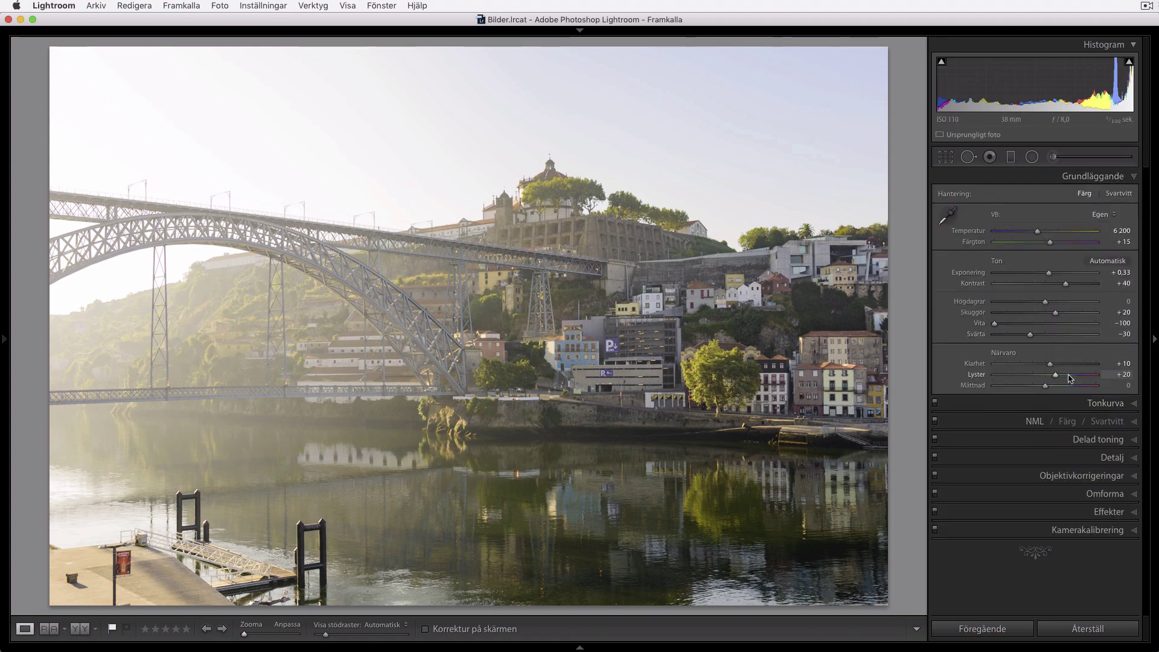
double_click(1068, 378)
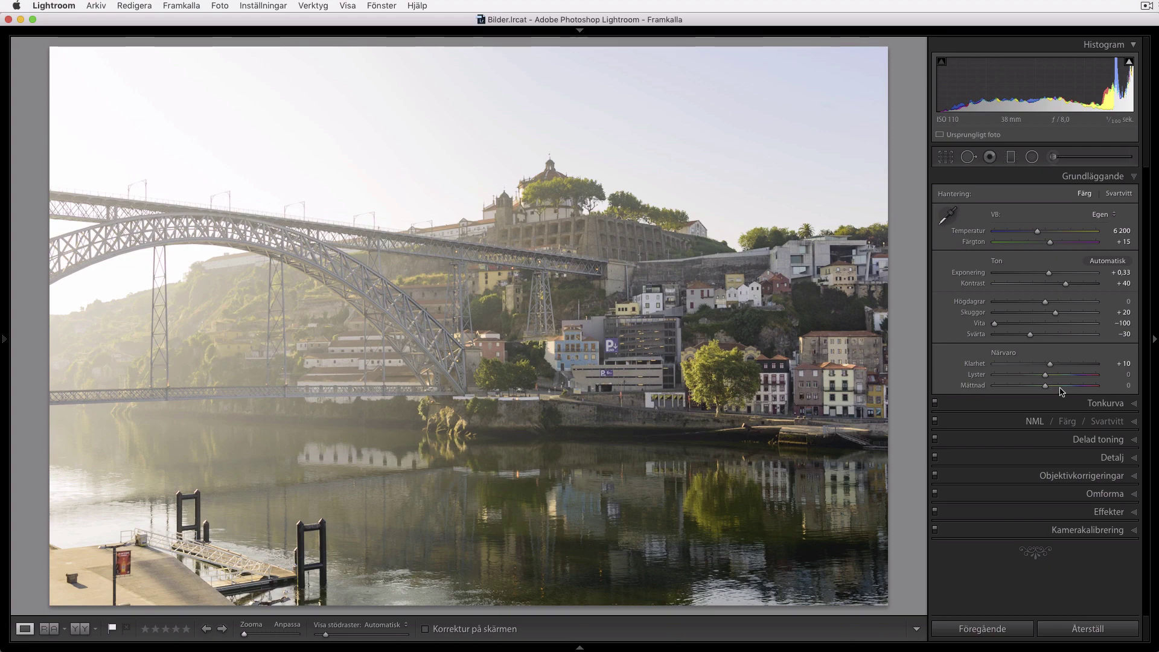
Add an inverted radial filter around the bridge with Exposure +0.33
click(1031, 157)
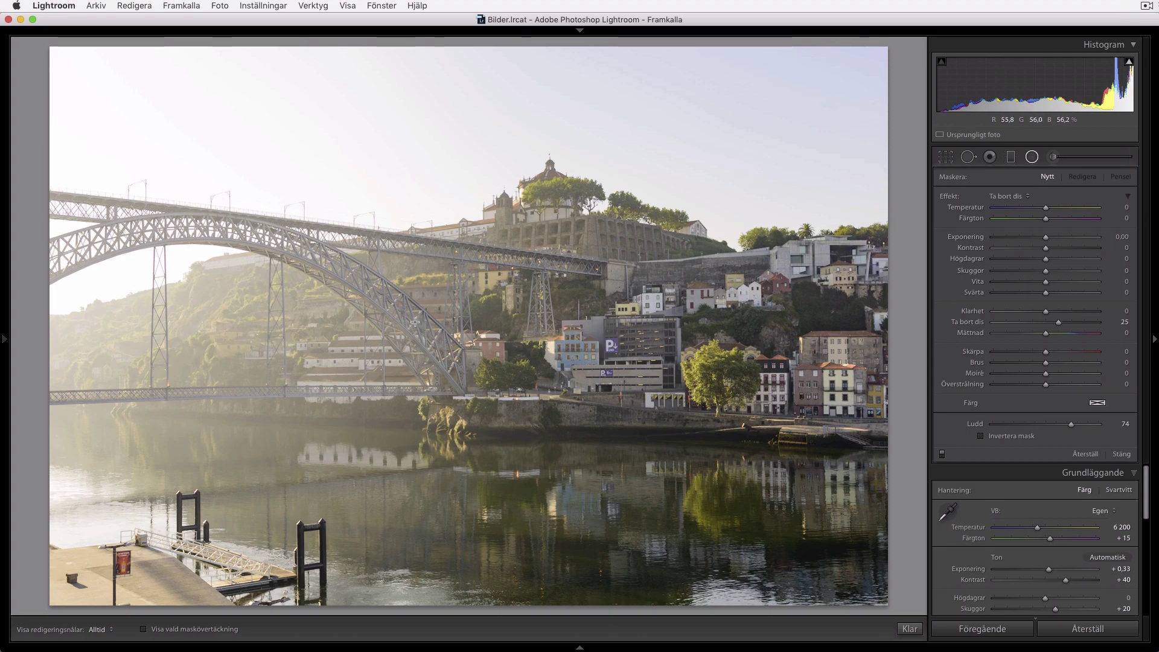
mouse_move(415, 322)
mouse_down()
mouse_move(720, 502)
mouse_move(703, 504)
mouse_up()
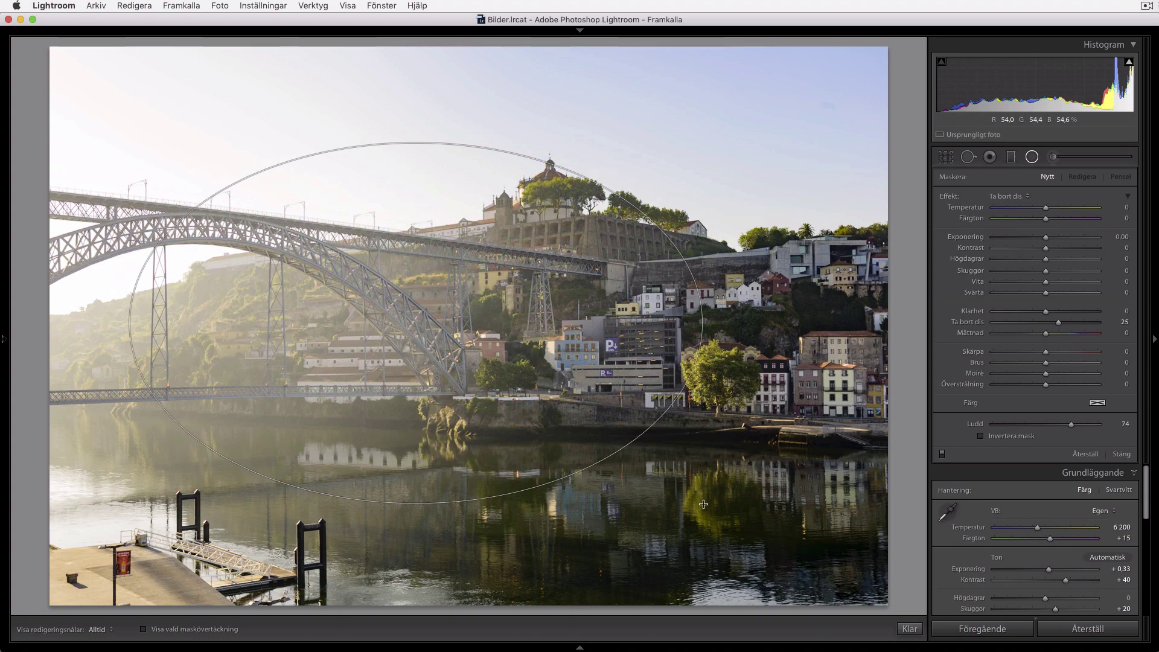
double_click(967, 322)
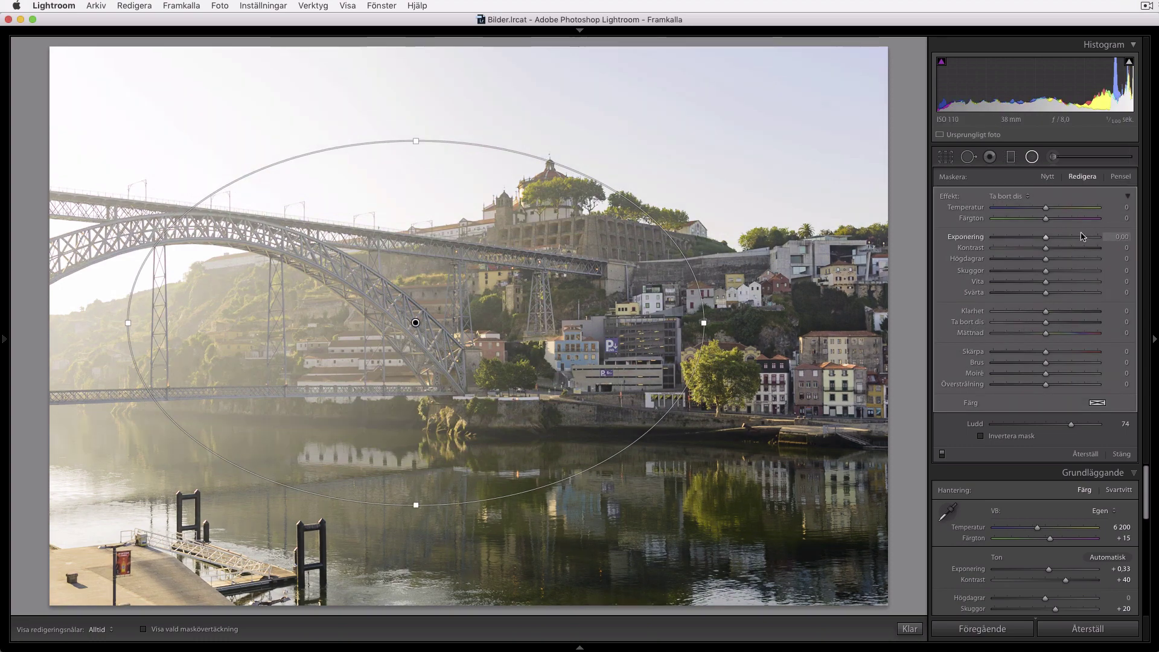
click(1083, 238)
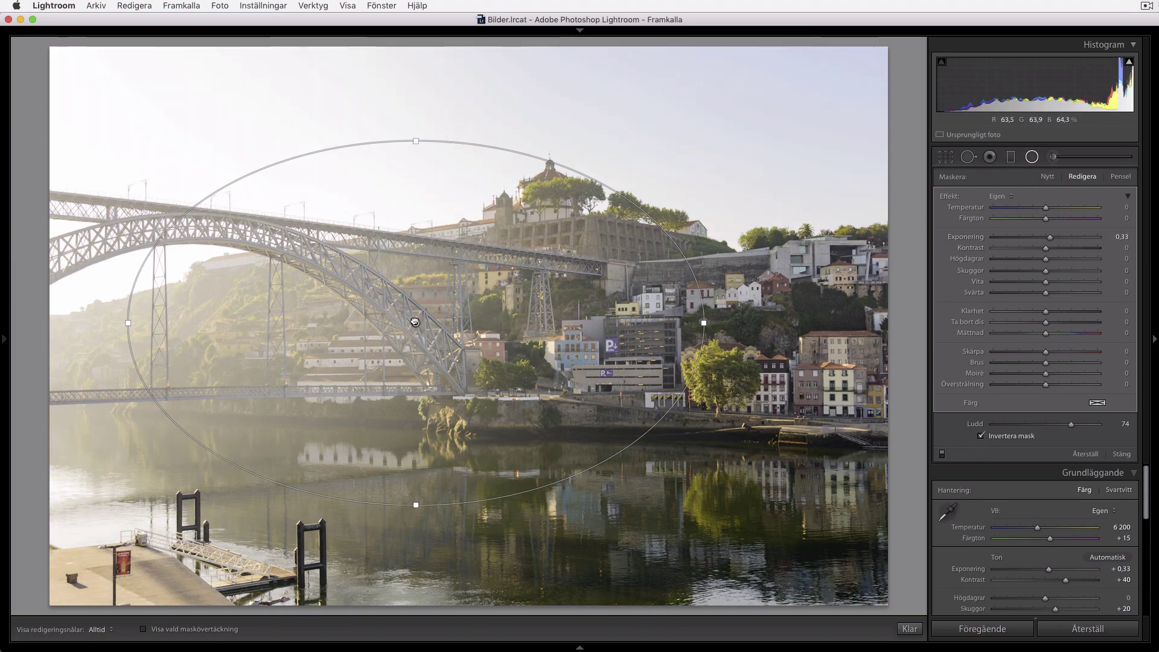
drag(408, 327, 415, 333)
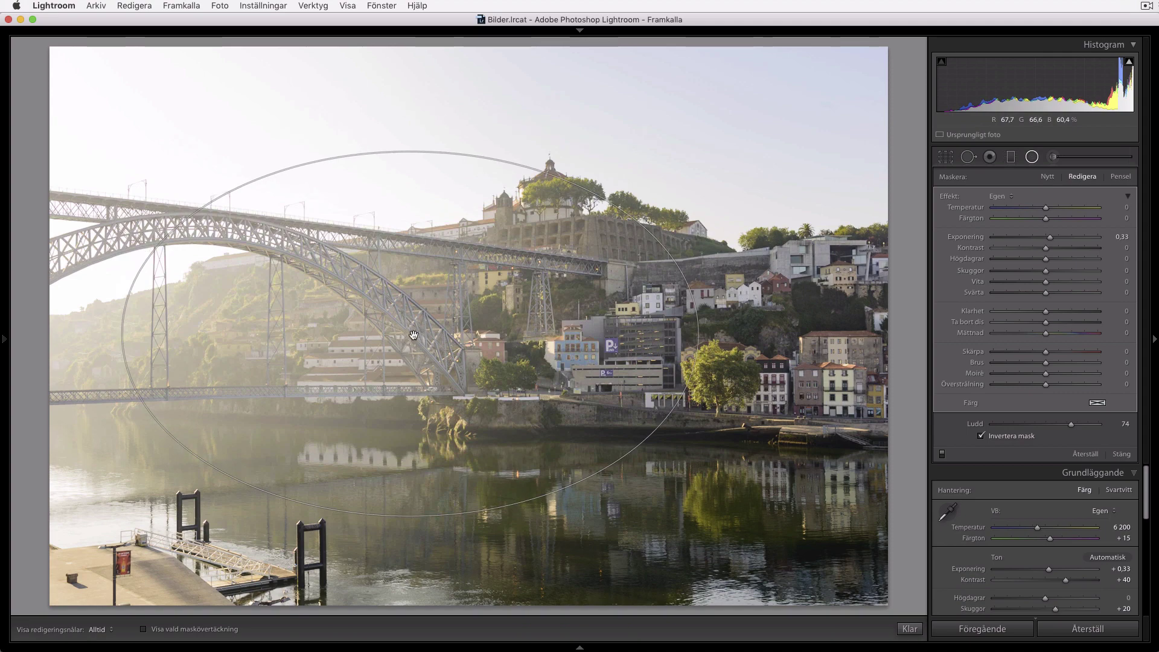
click(1121, 454)
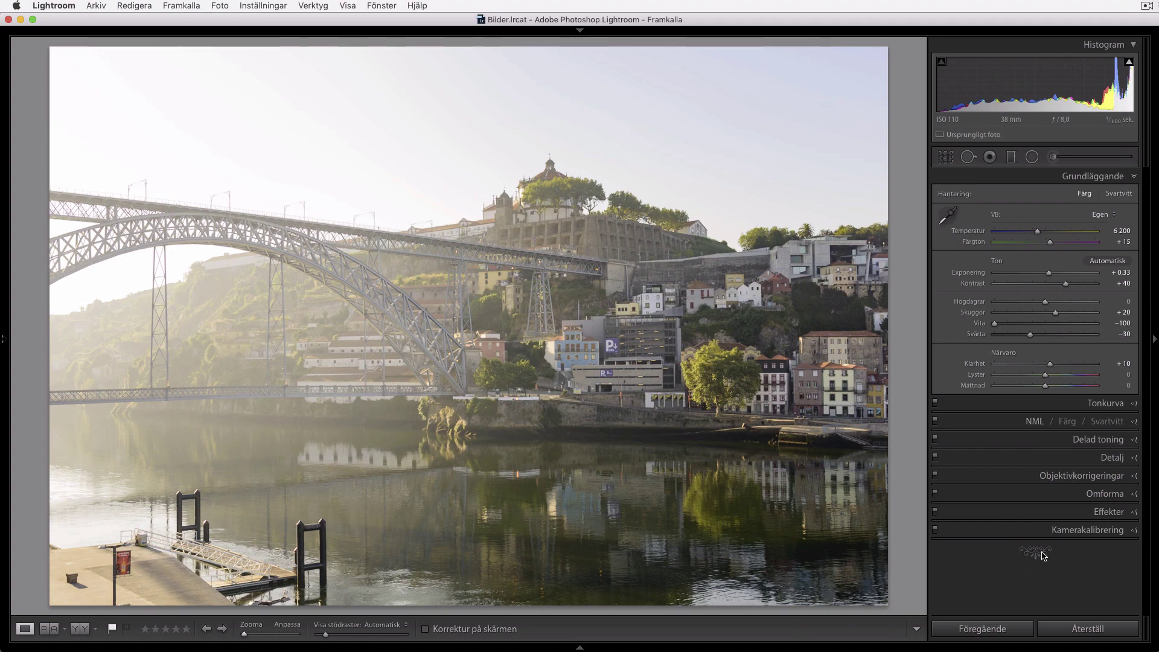
key(super+shift+r)
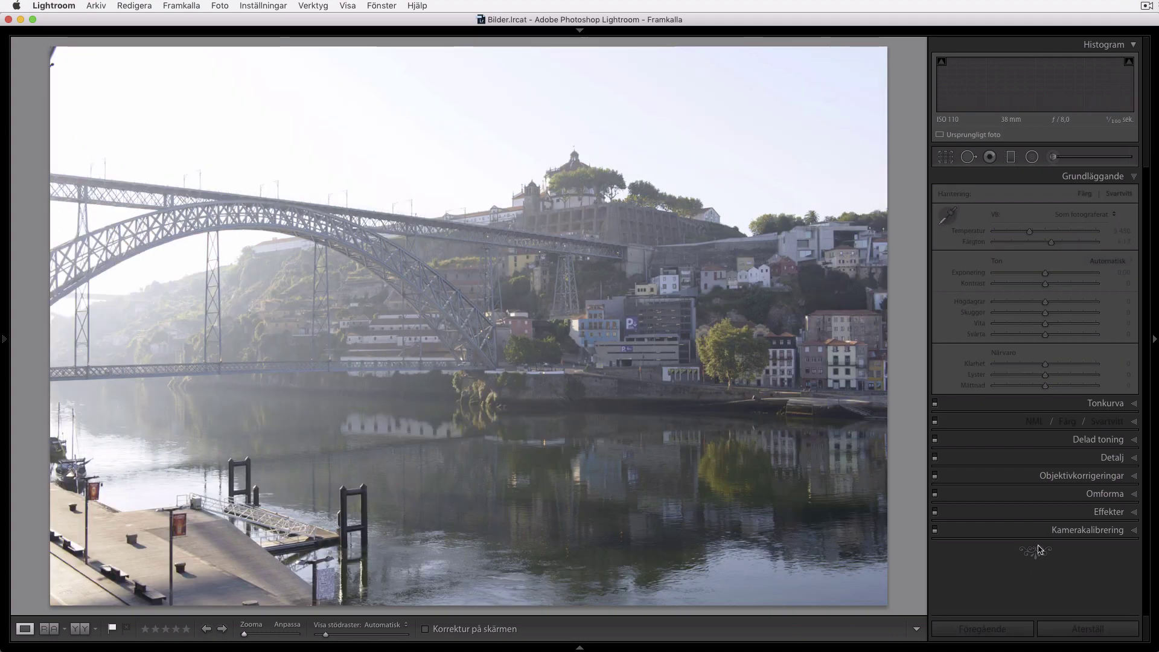
key(super+z)
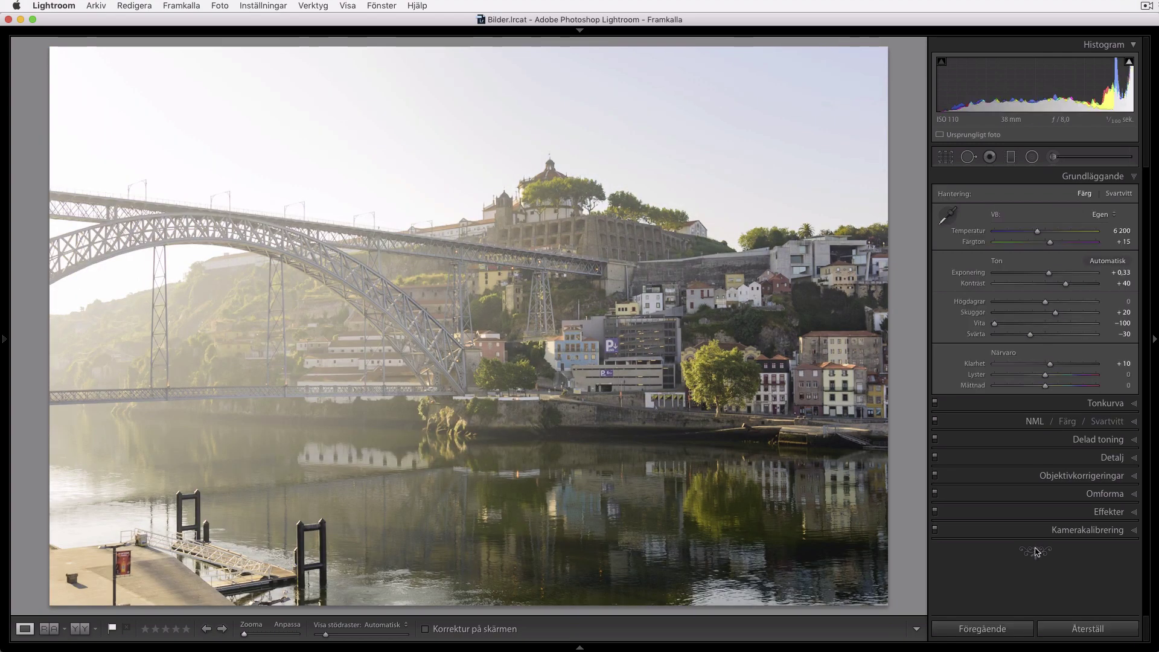
key(super+shift+z)
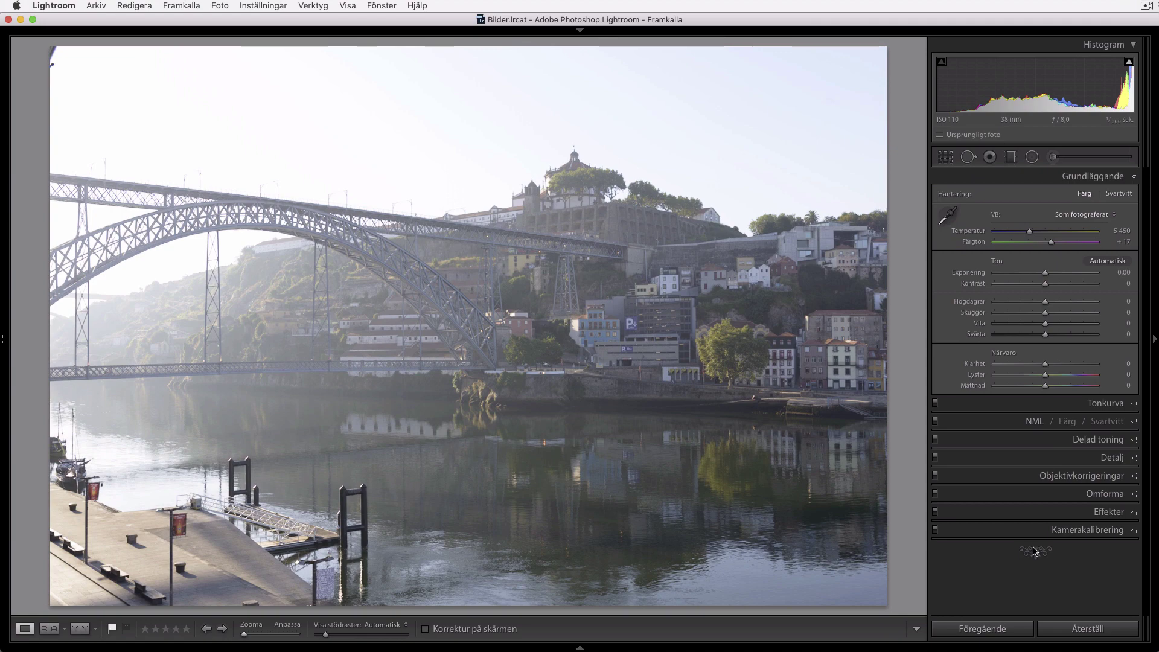
key(super+z)
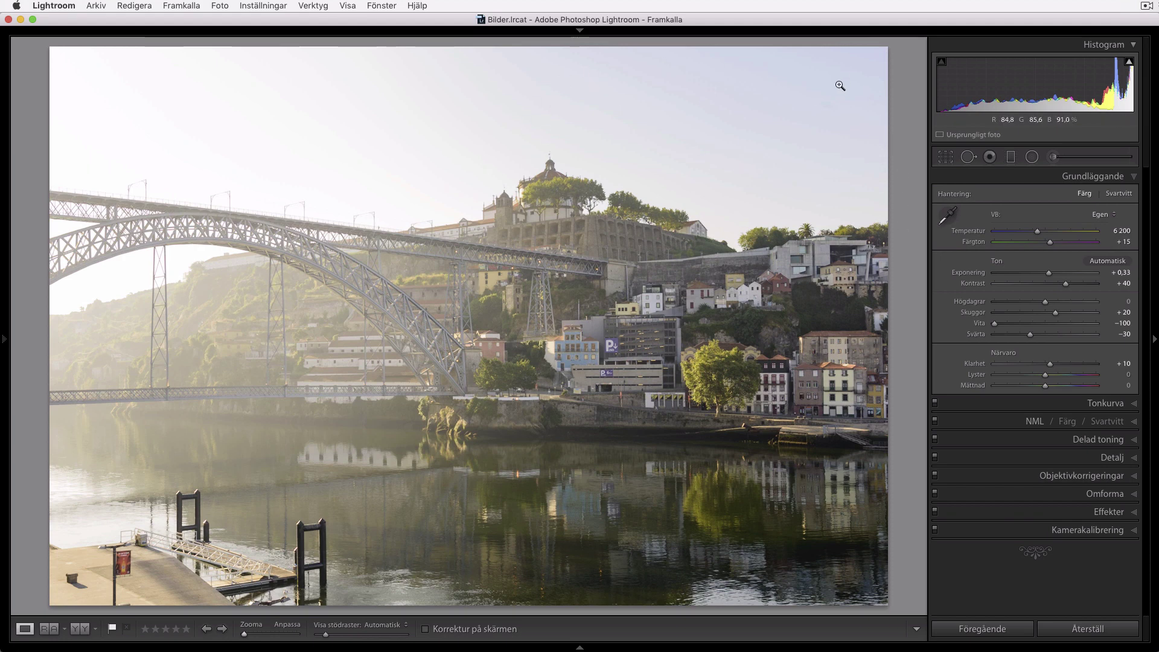
Zoom the sky to 1:1 and enable Visualize Spots in Spot Removal
click(838, 108)
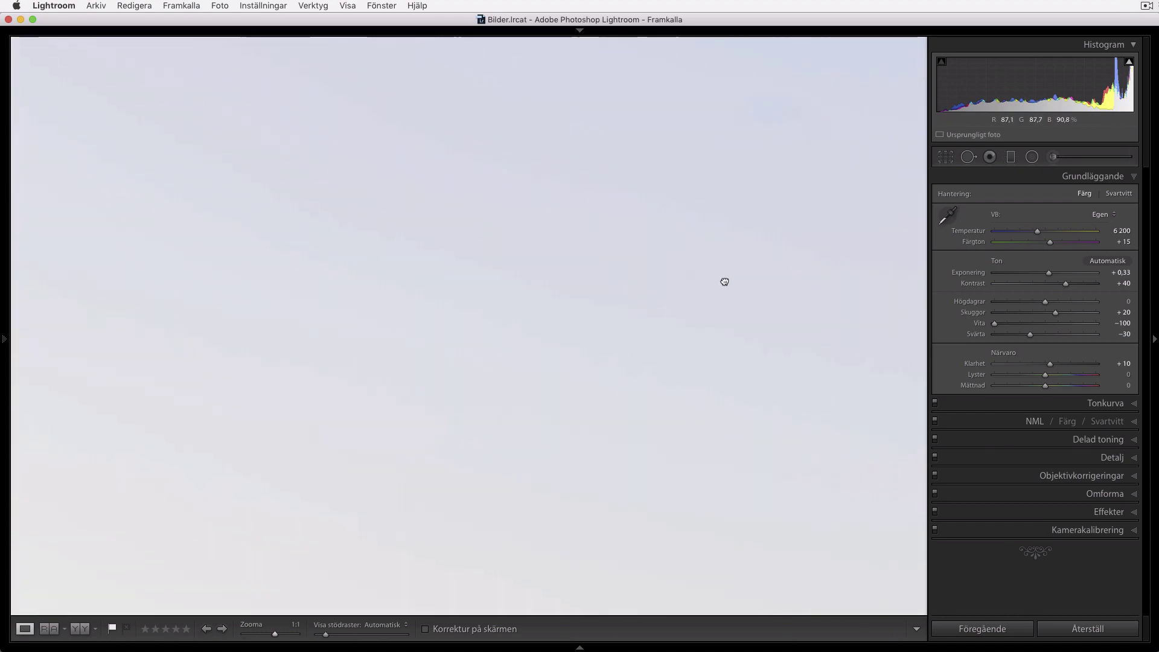
drag(643, 329, 624, 313)
click(968, 156)
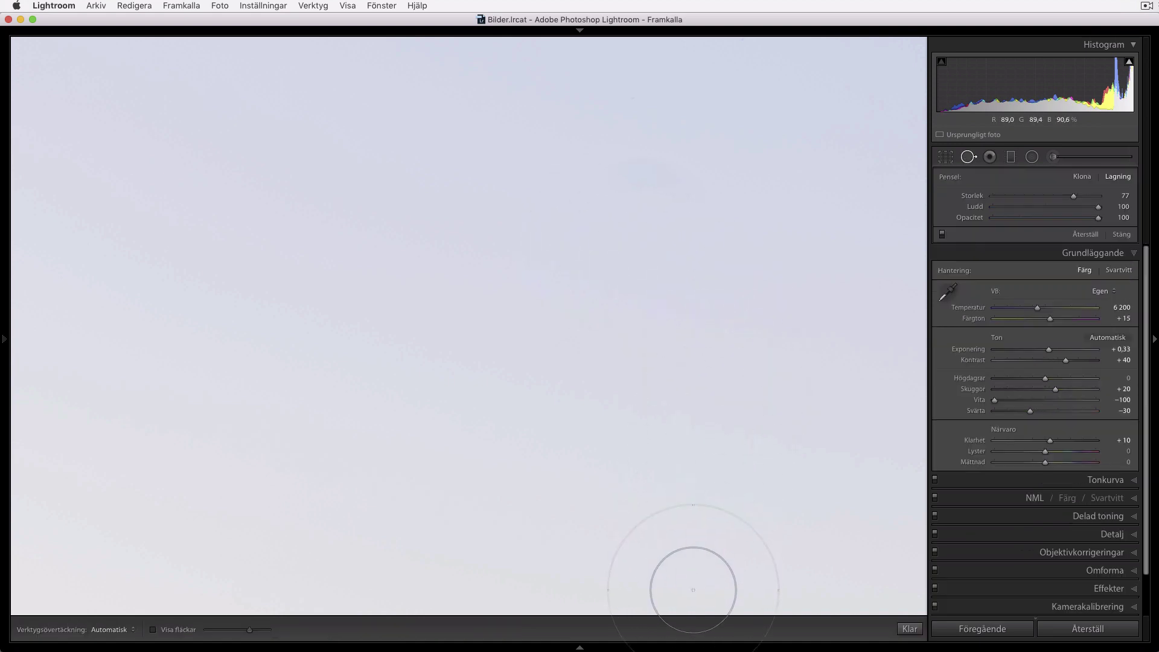
click(153, 629)
Heal the blotch in the upper-right sky and several bright specks near the middle
click(710, 228)
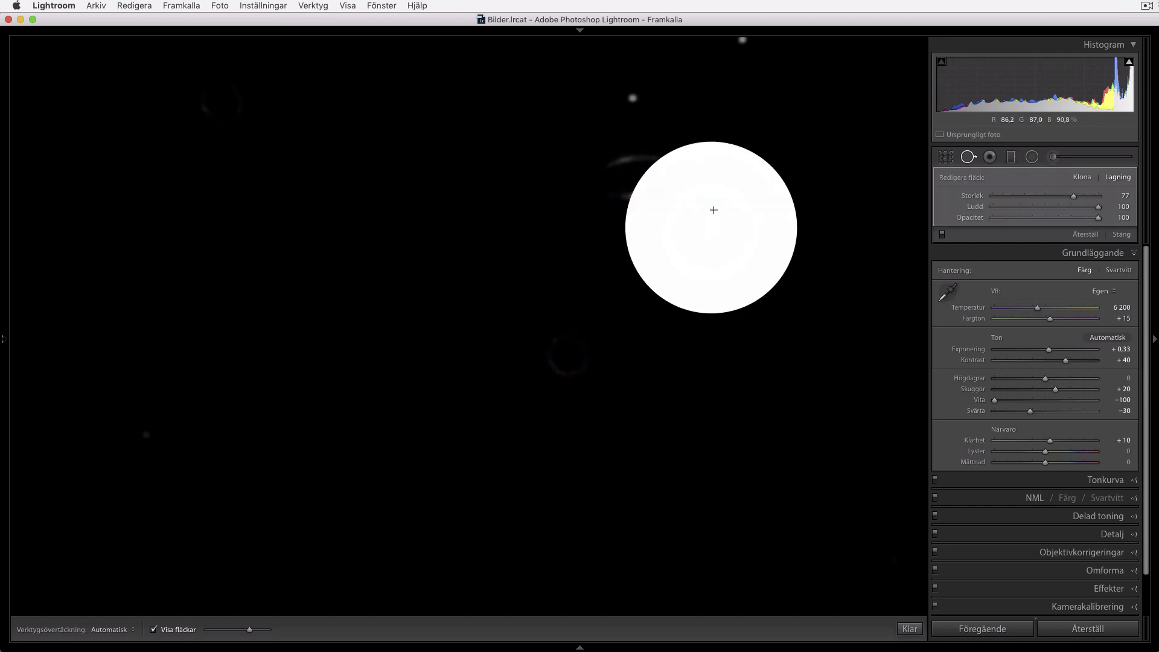
mouse_move(714, 210)
mouse_down()
mouse_move(618, 173)
mouse_move(701, 274)
mouse_up()
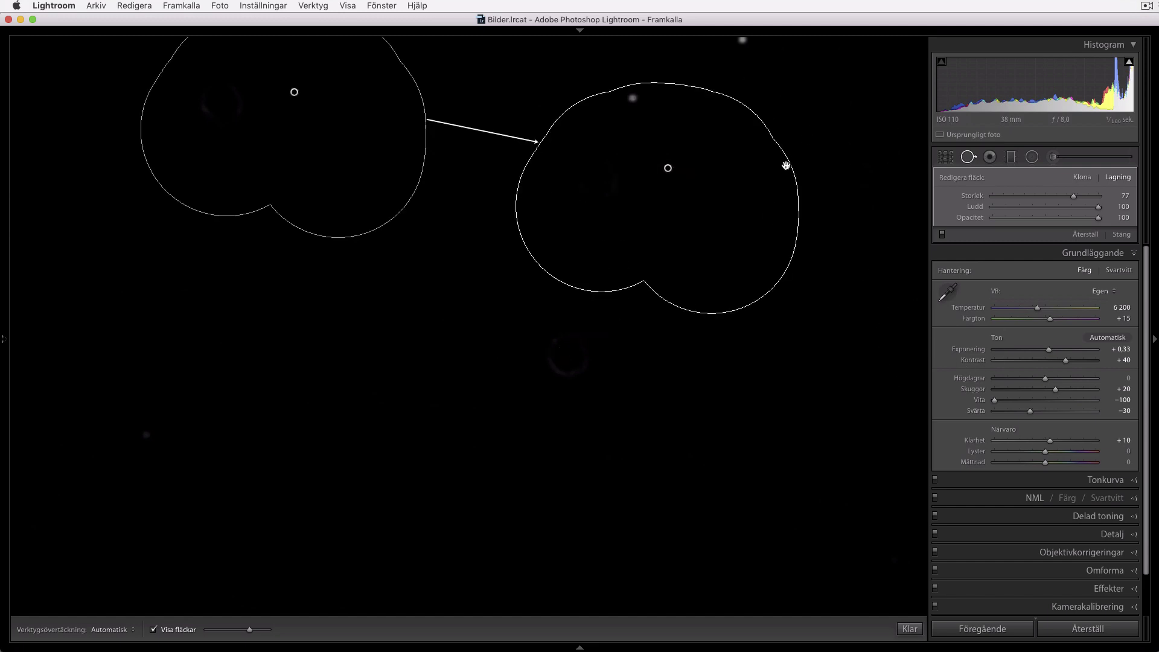
scroll(640, 368, up, 5)
scroll(639, 368, left, 3)
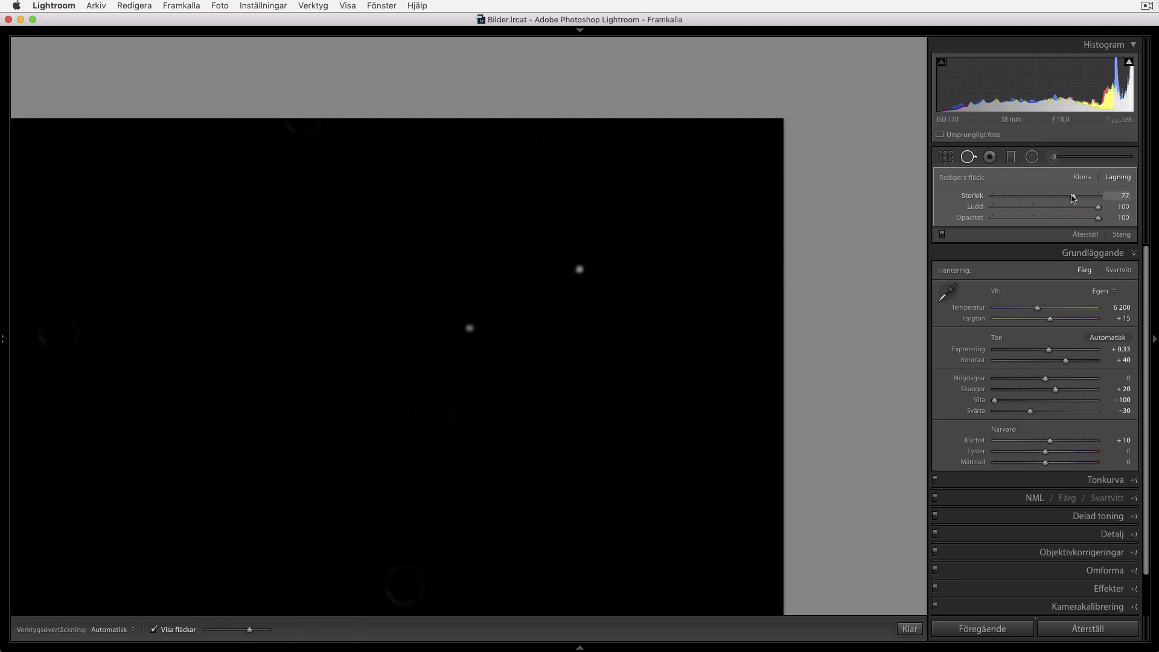
click(582, 268)
click(468, 327)
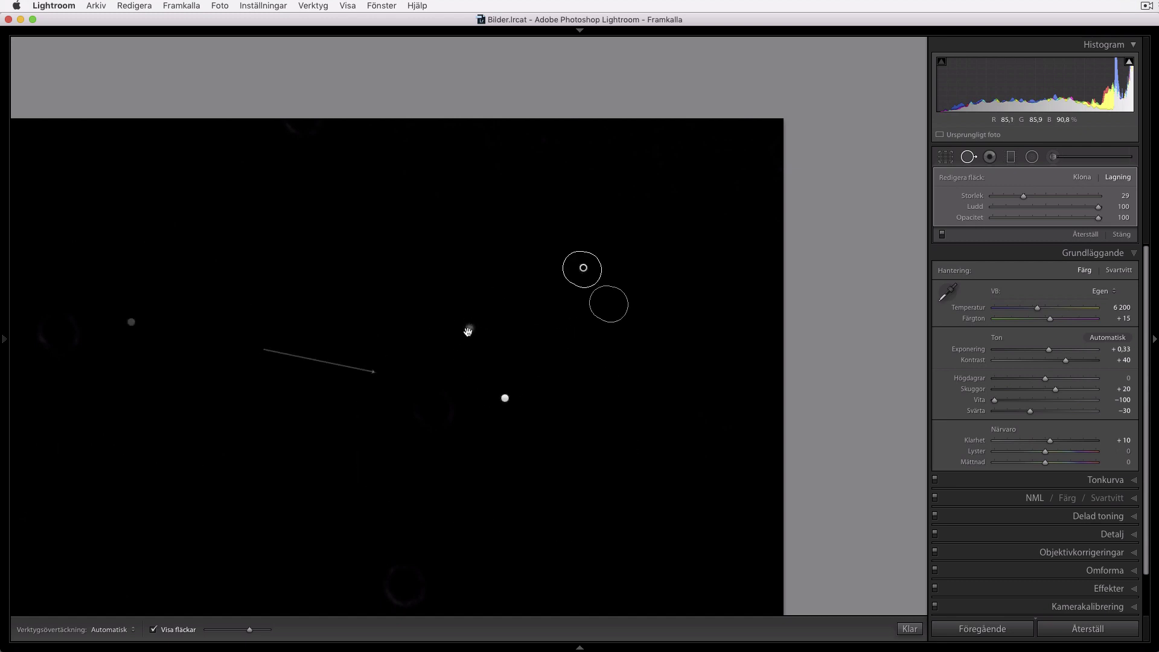
drag(473, 309, 473, 329)
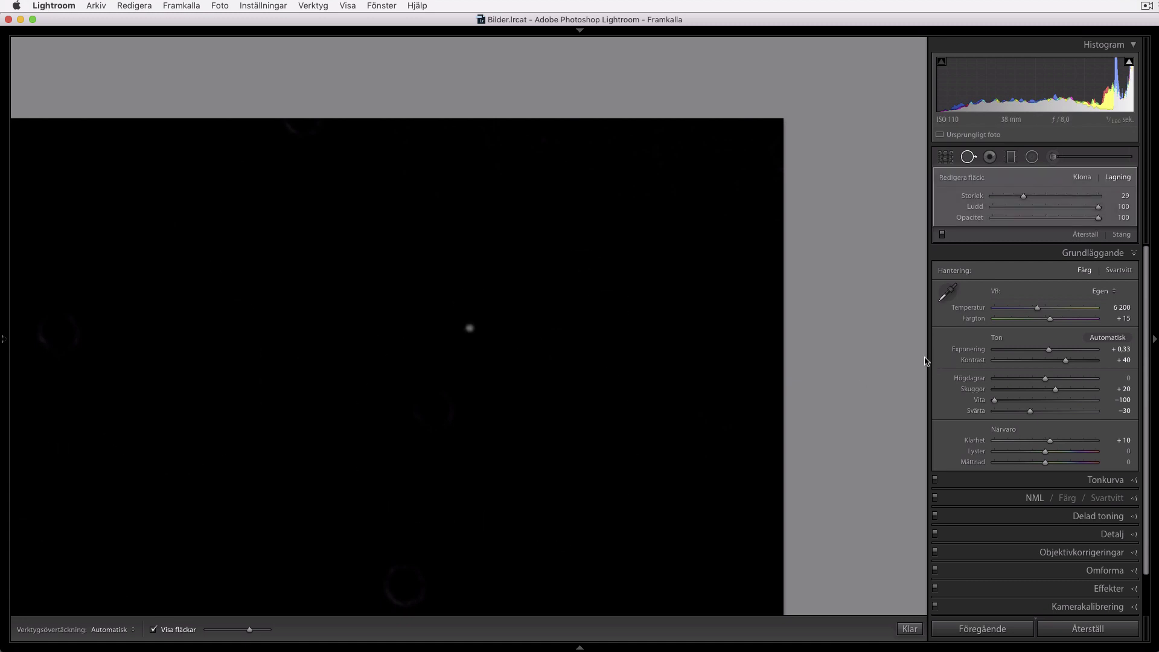
click(912, 628)
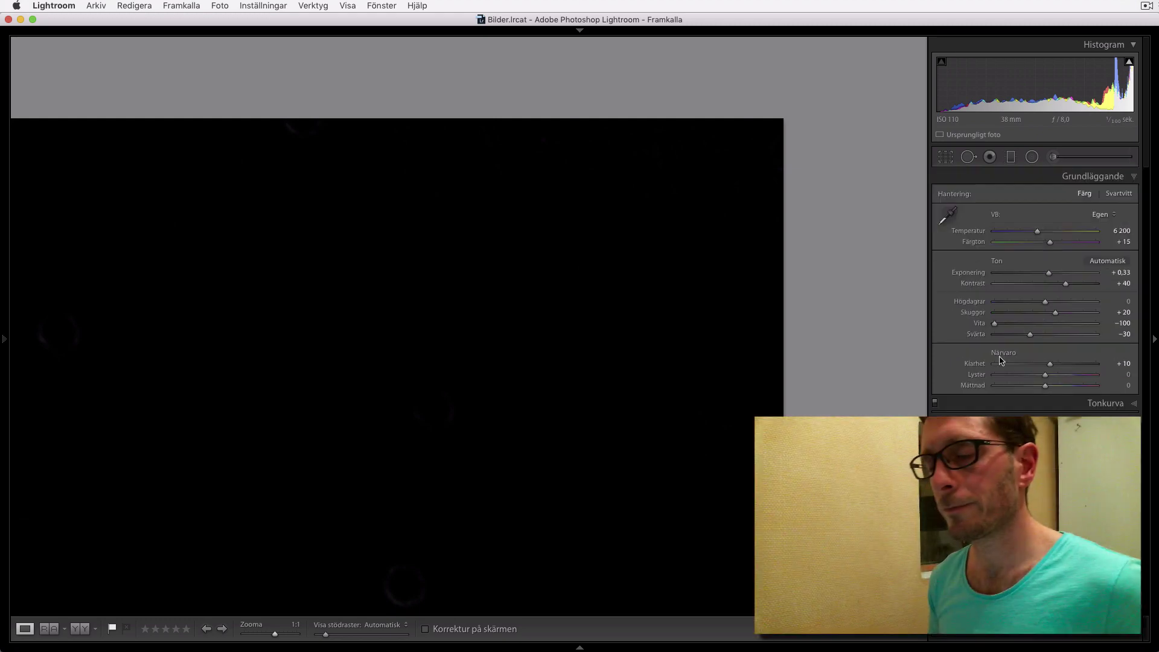